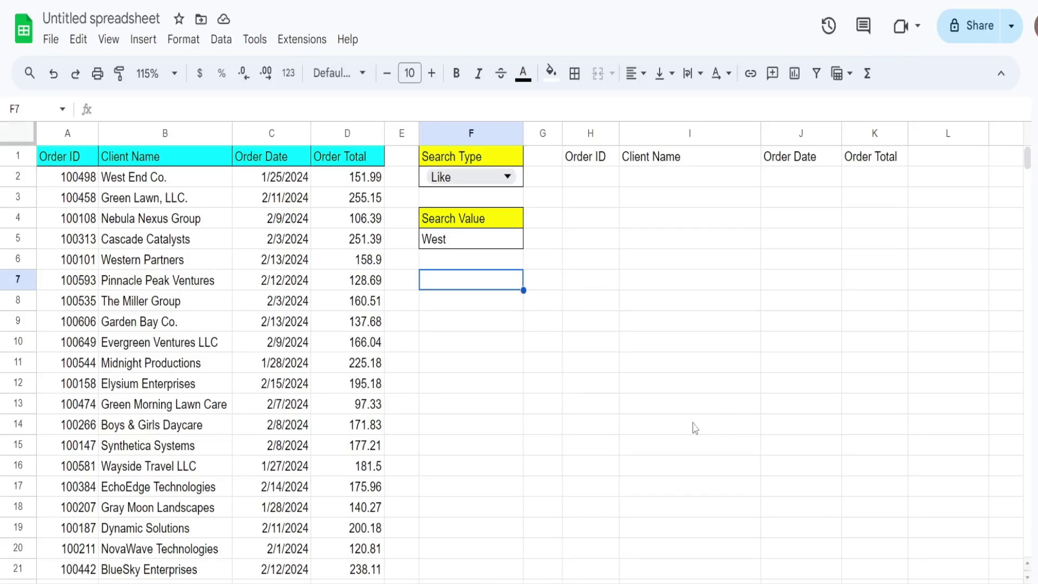
Keep Like as the F2 Search Type and inspect the Client Name column and Search Value F5.
click(508, 177)
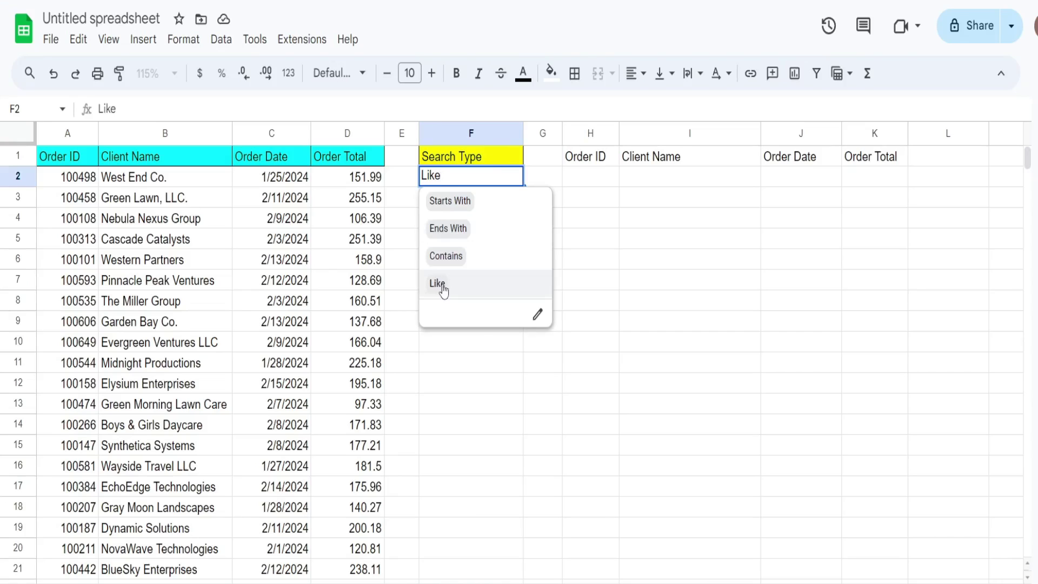
click(486, 397)
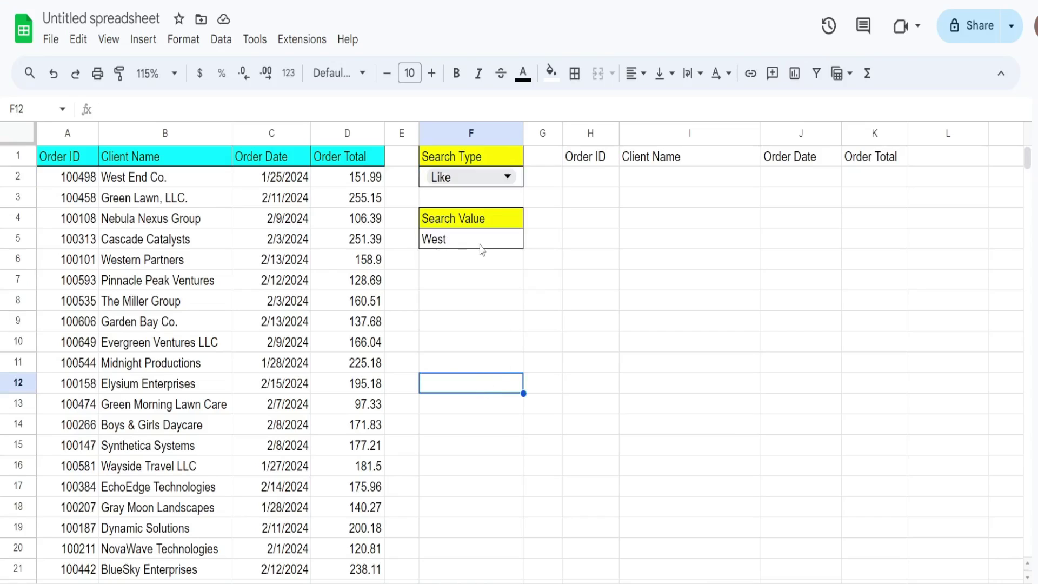
click(143, 129)
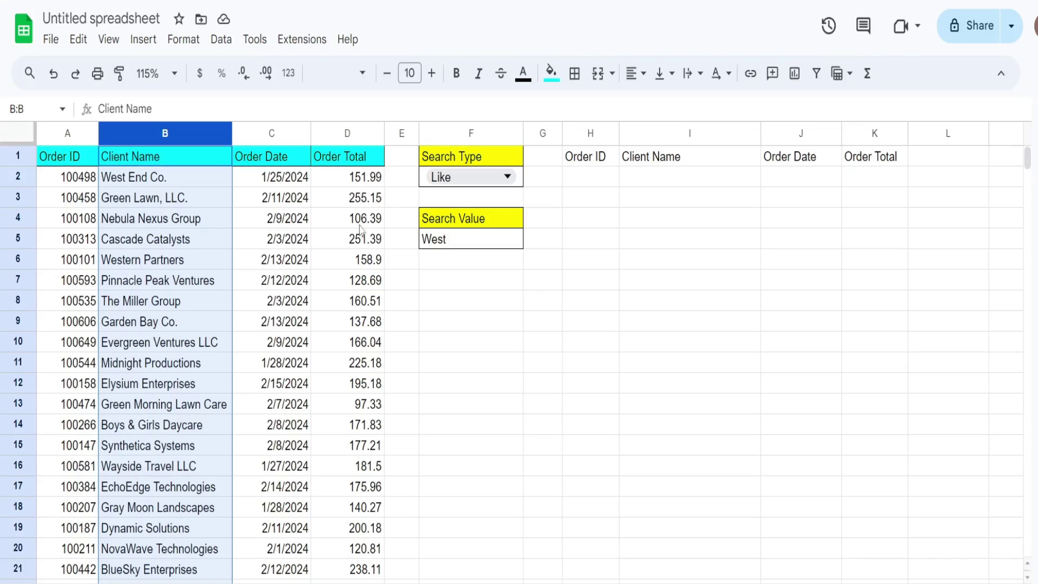
click(458, 242)
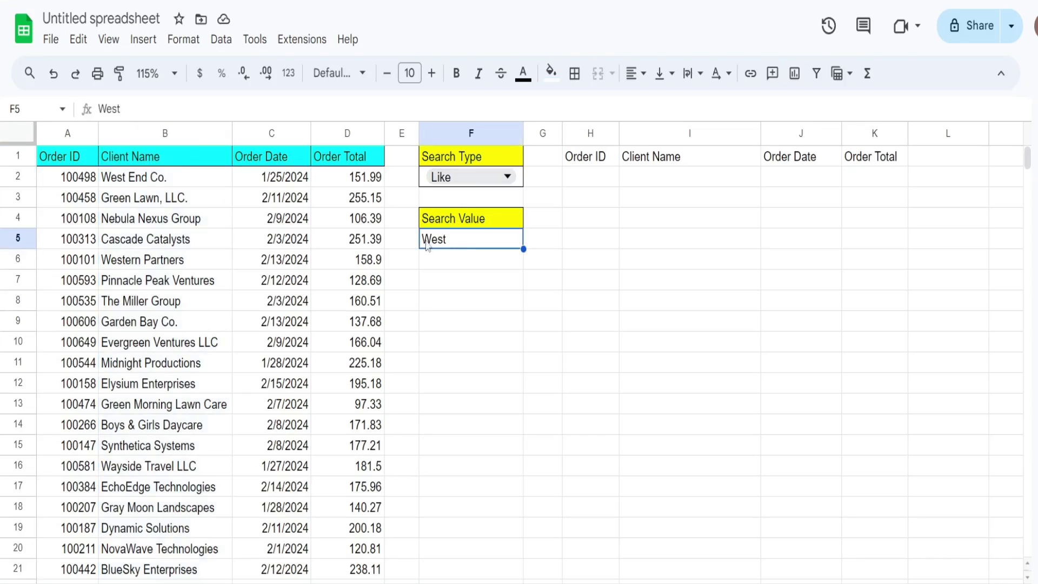
Switch the Search Type to Contains and highlight the three matching client names.
click(506, 179)
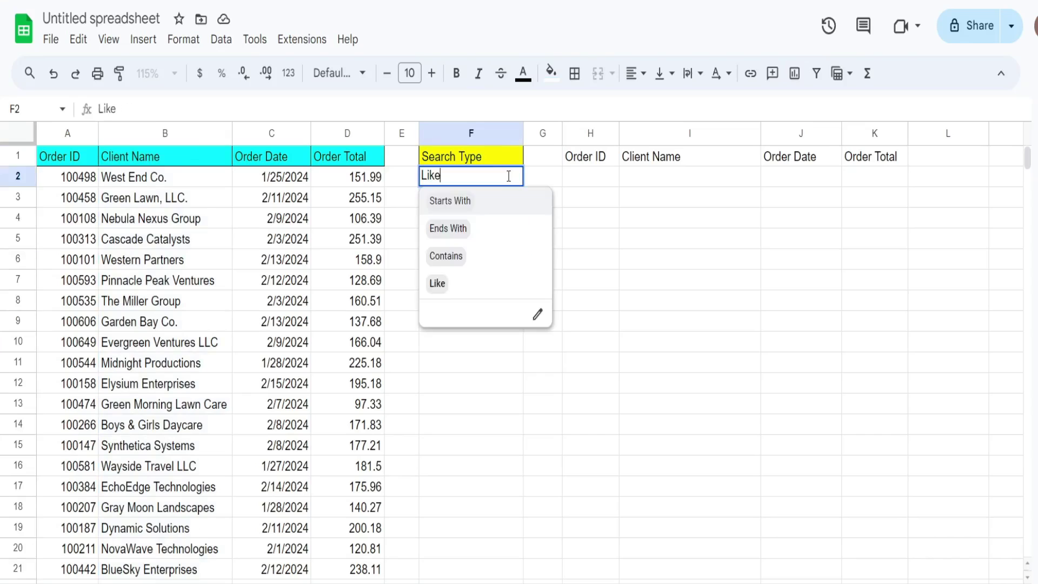
click(459, 265)
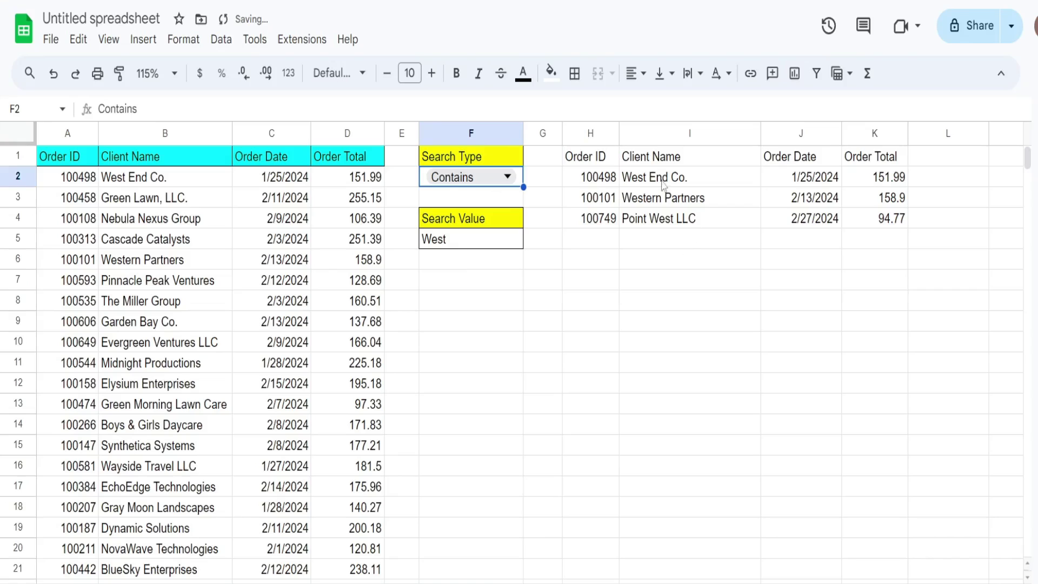
drag(650, 182, 648, 221)
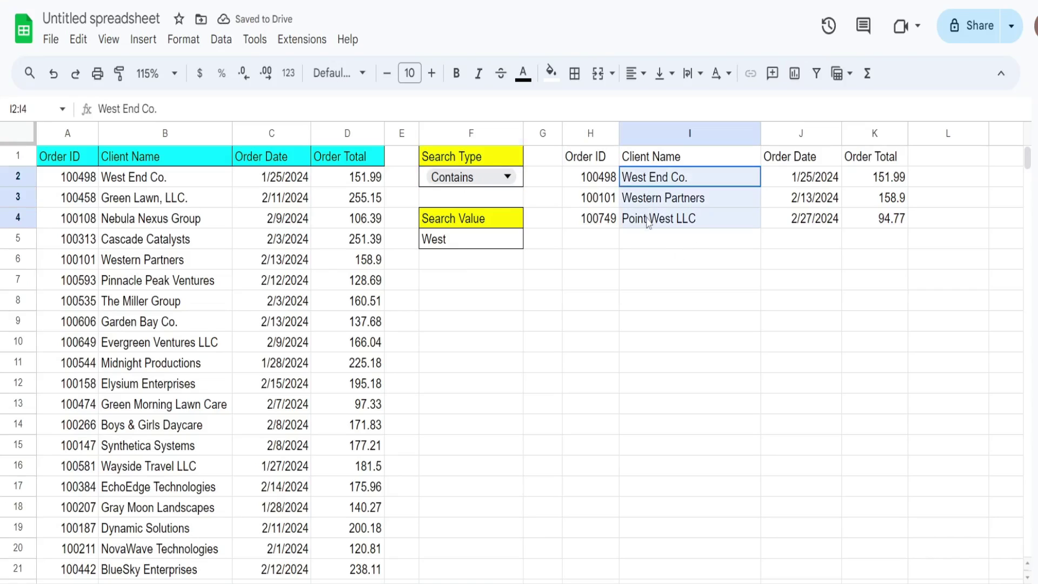
Switch to Starts With and highlight the two results, West End Co. and Western Partners.
click(508, 177)
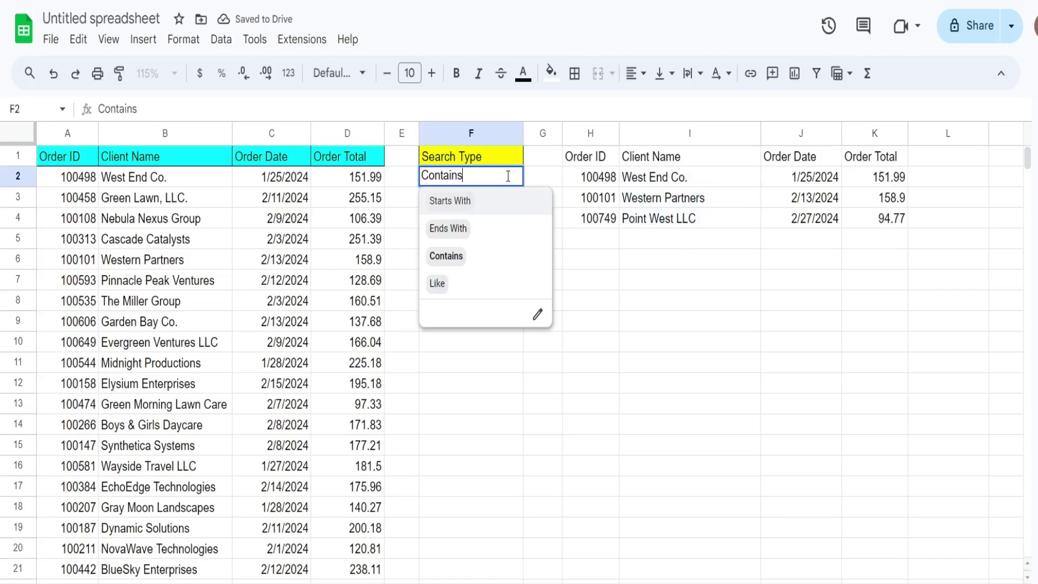
click(440, 202)
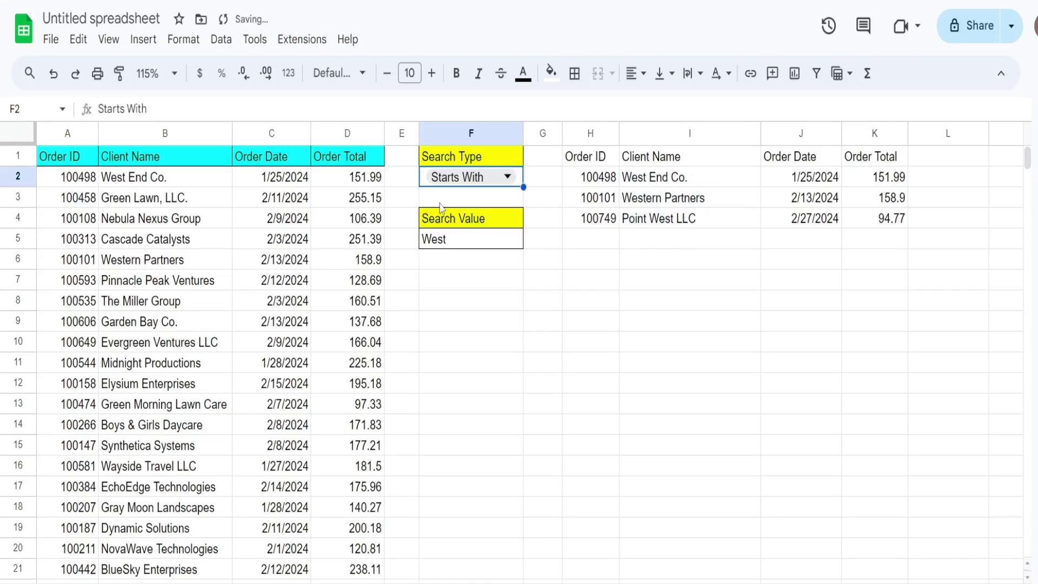
click(644, 185)
drag(644, 184, 643, 204)
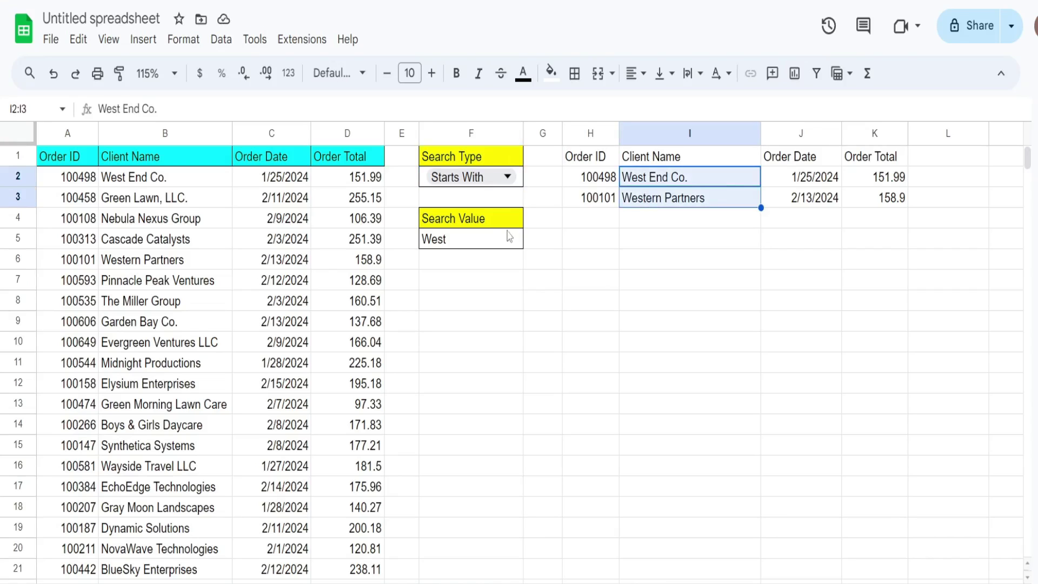
click(503, 180)
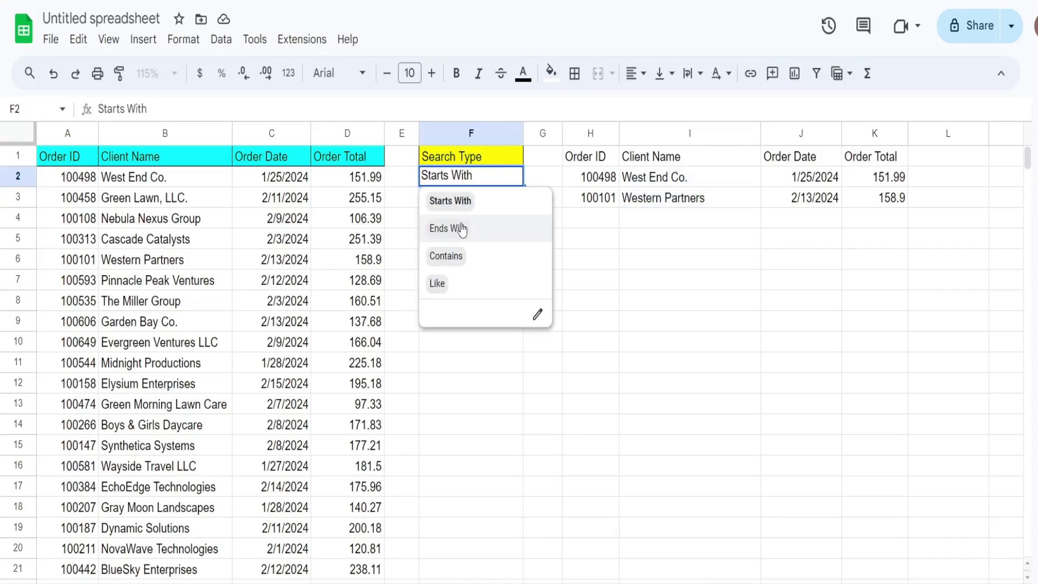
Set Search Type to Ends With, replace West with LLC in F5, and highlight the three LLC results.
click(462, 227)
click(459, 242)
double_click(459, 242)
drag(468, 241, 416, 243)
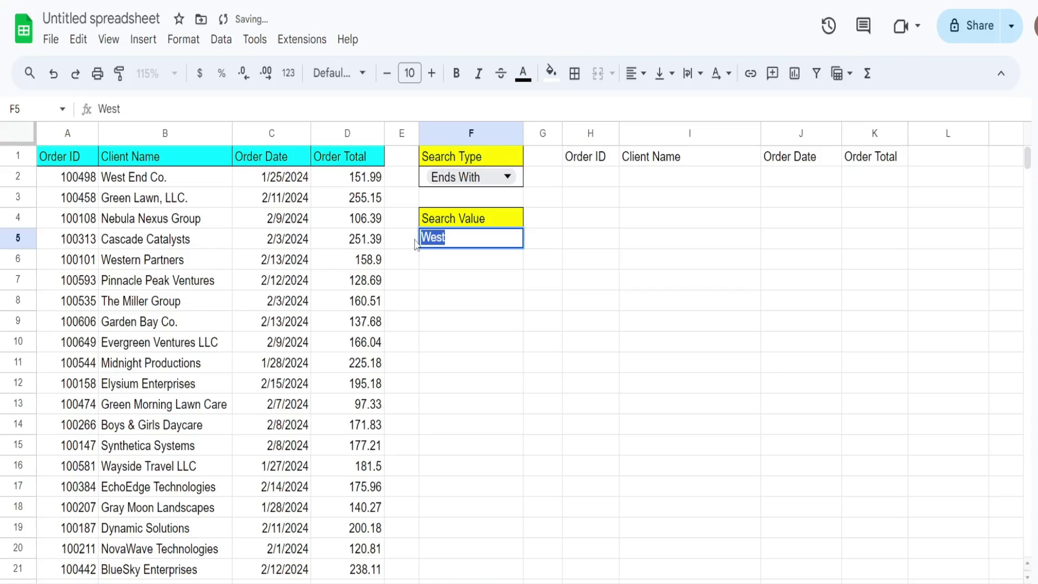
text(LLC)
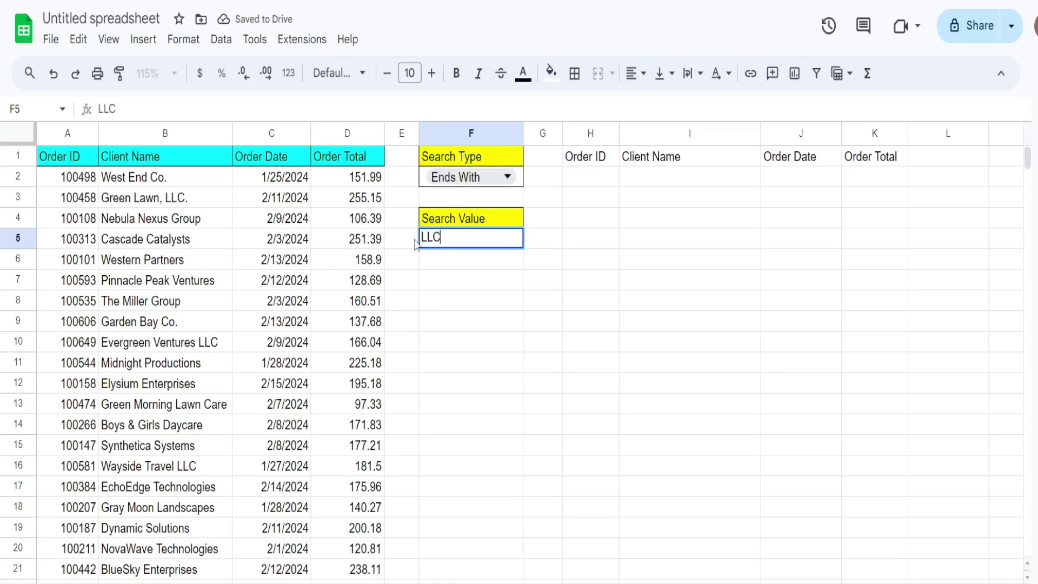
key(Return)
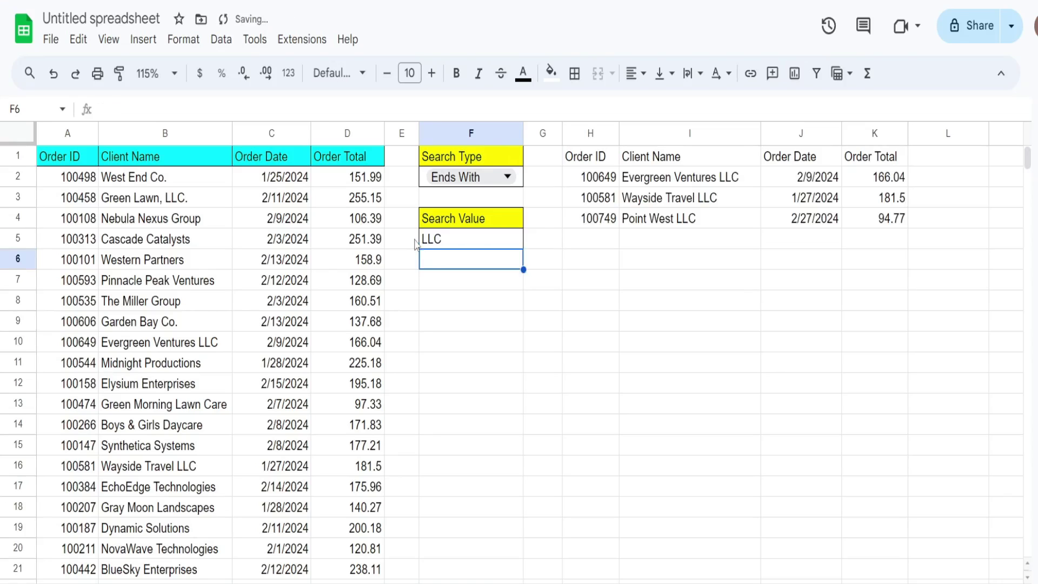
drag(682, 183, 684, 228)
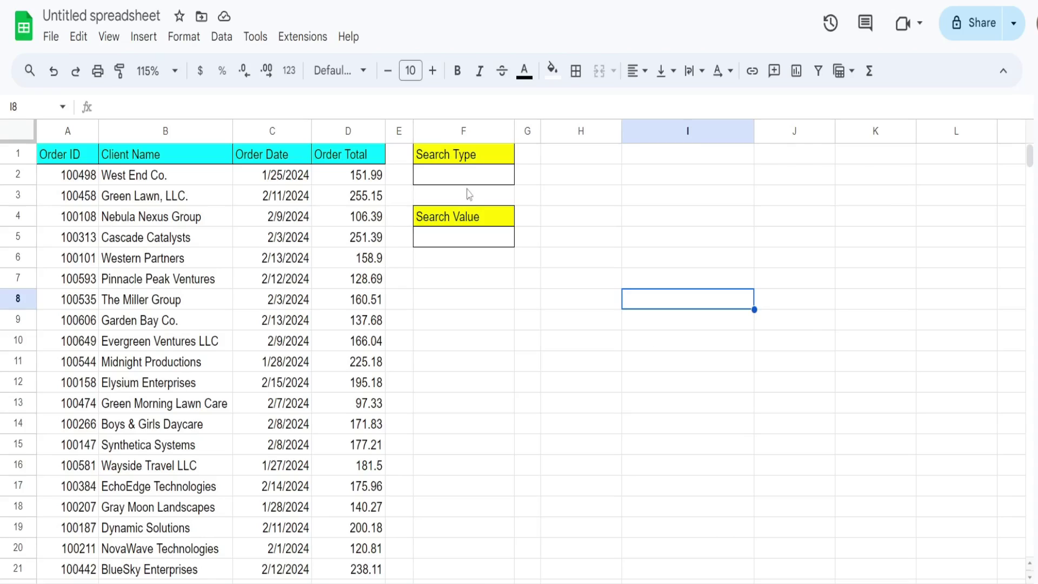
Start a QUERY in H1 over columns A:D with "Select * Where B Starts With 'Green'".
click(477, 175)
click(476, 238)
click(572, 157)
text(=Query)
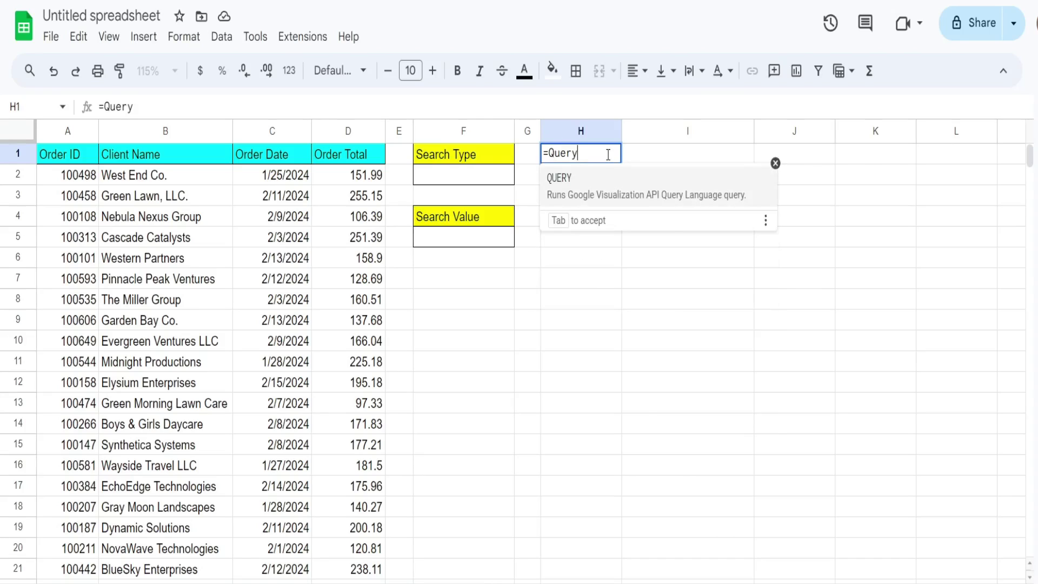
key(Tab)
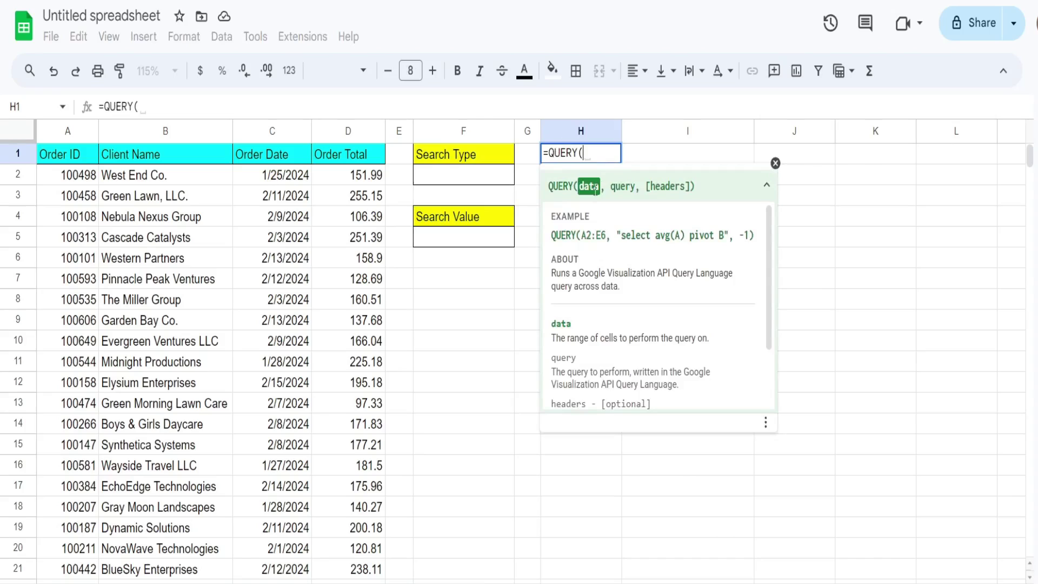
drag(69, 138, 351, 160)
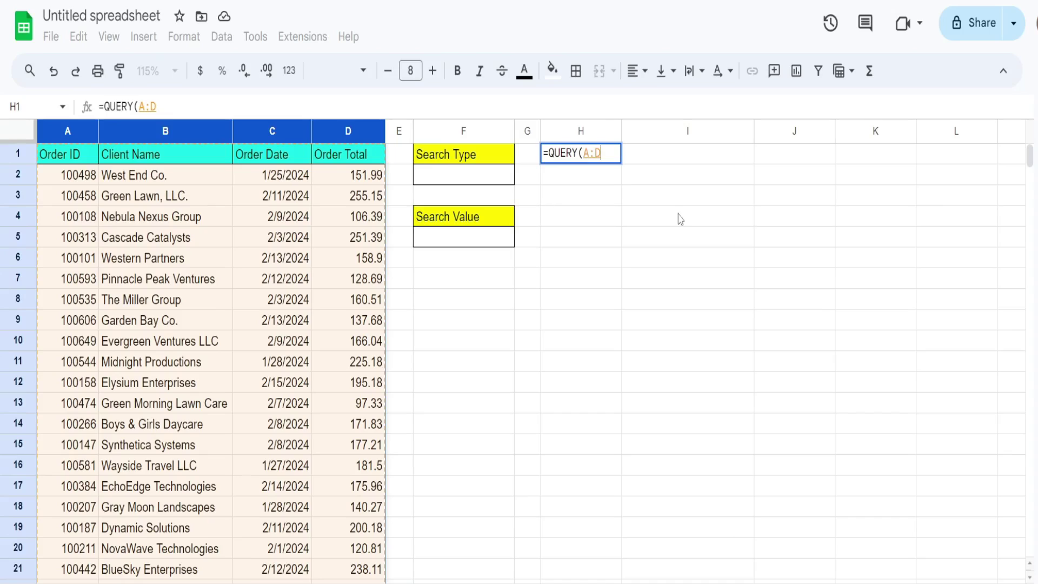
text(,)
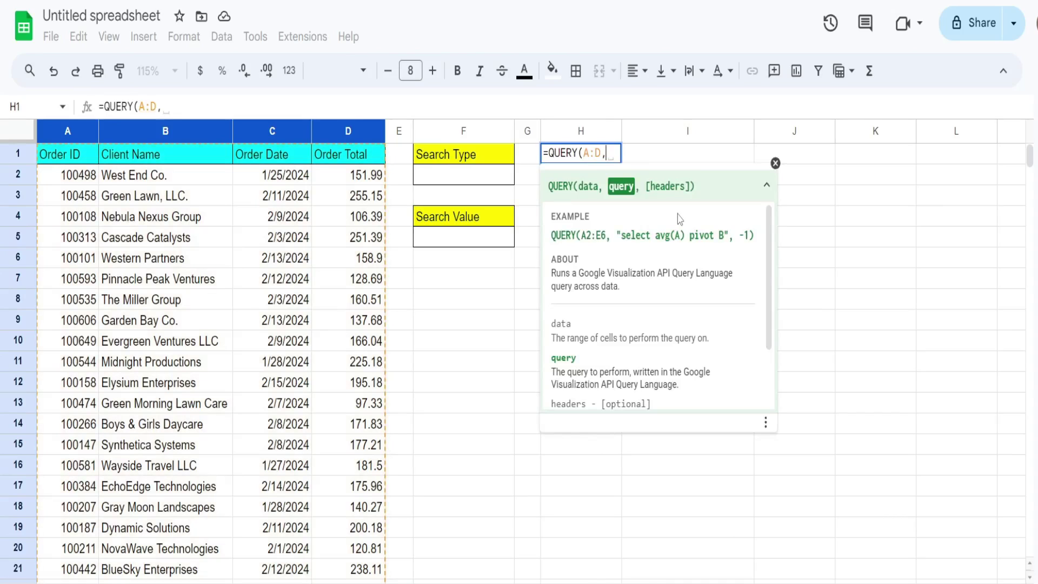
text("S)
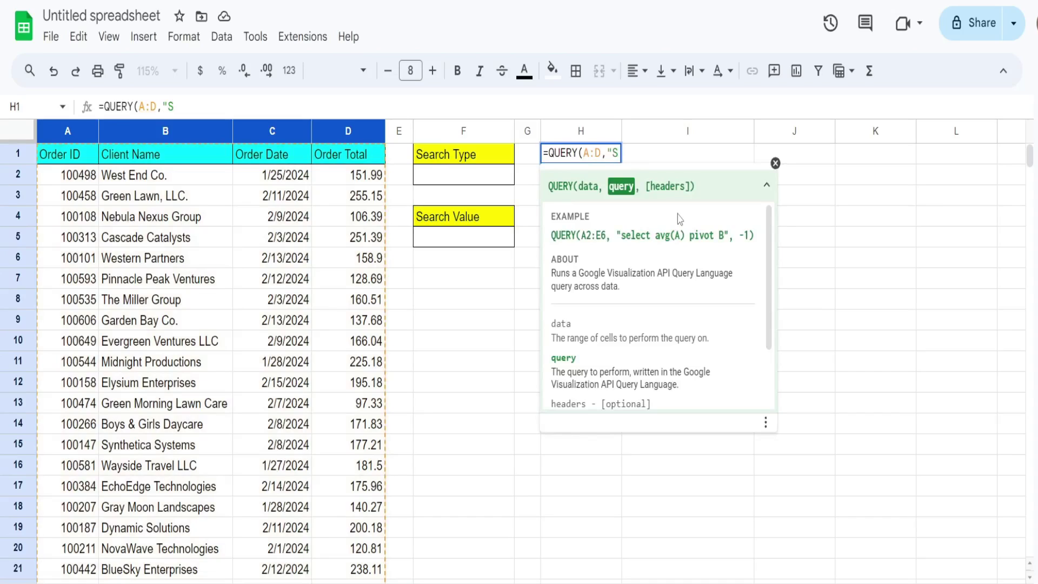
text(elect)
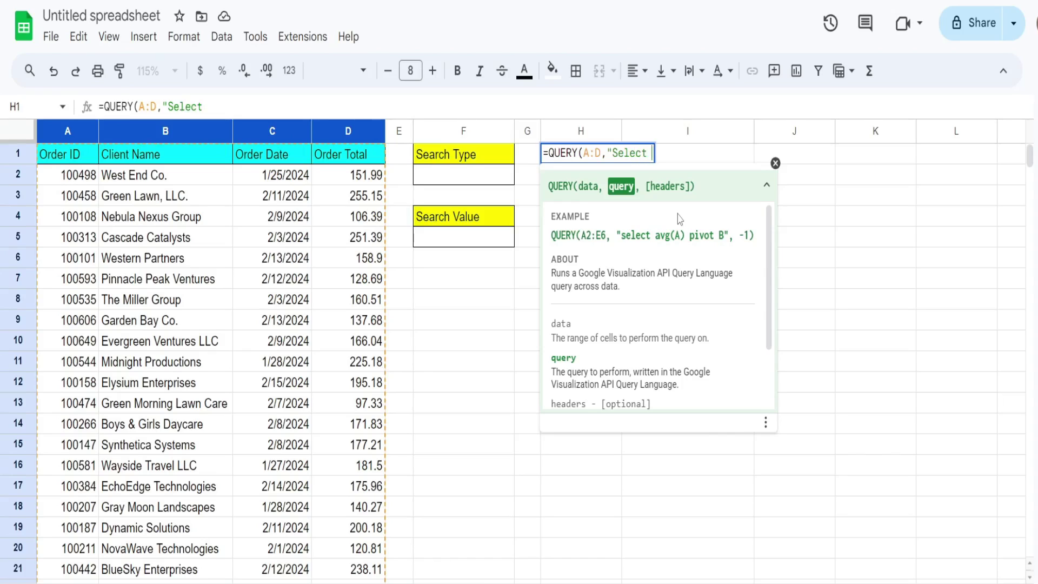
text( * Where )
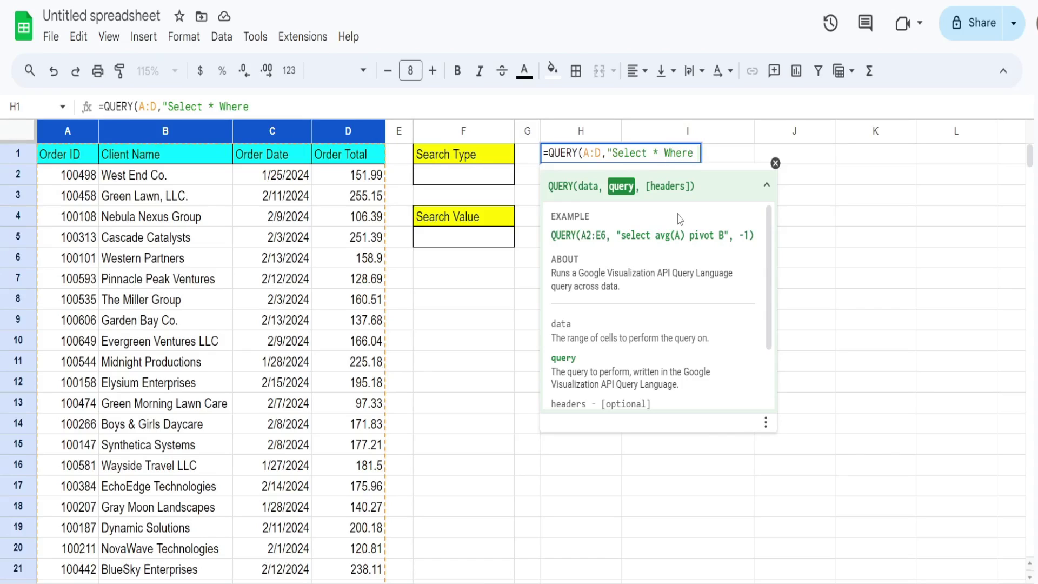
text(B Starts )
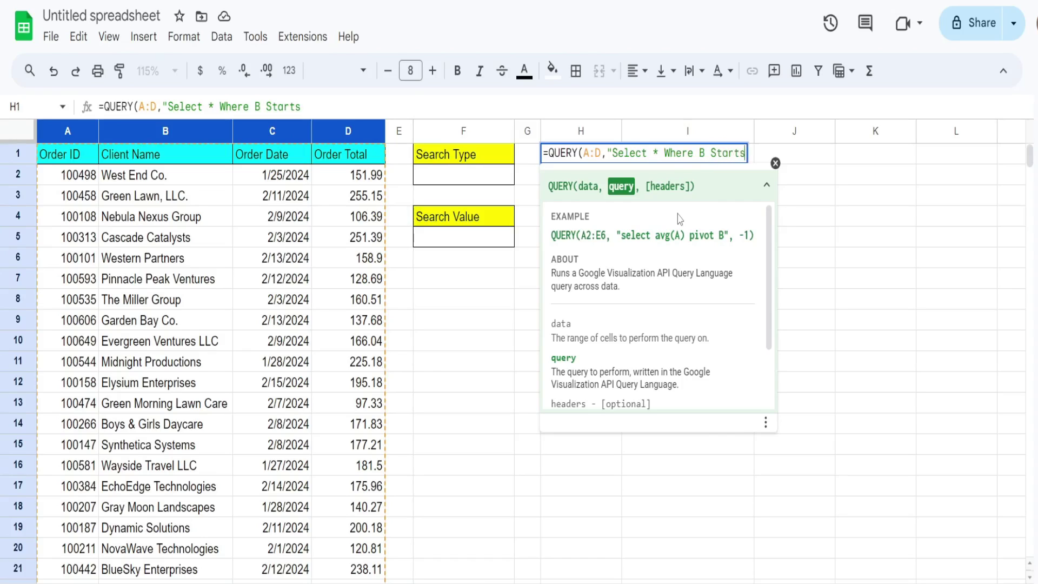
text(With)
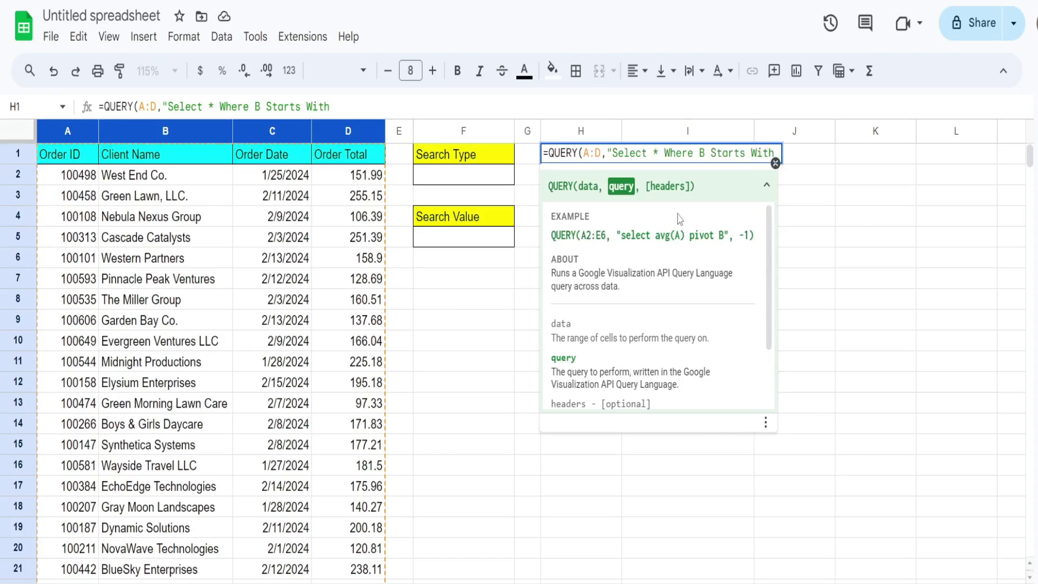
text( 'Green)
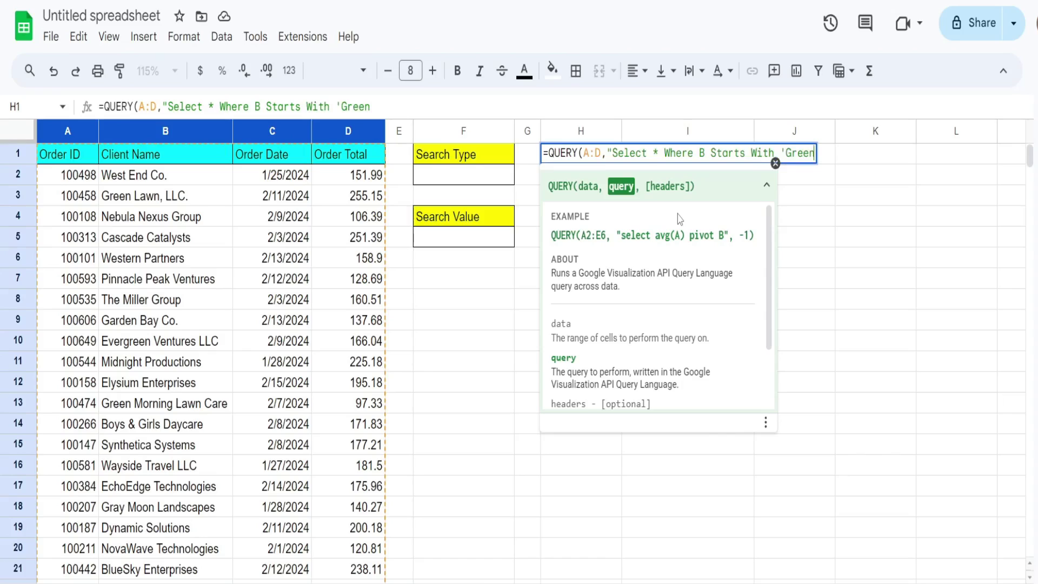
text(')
text(",)
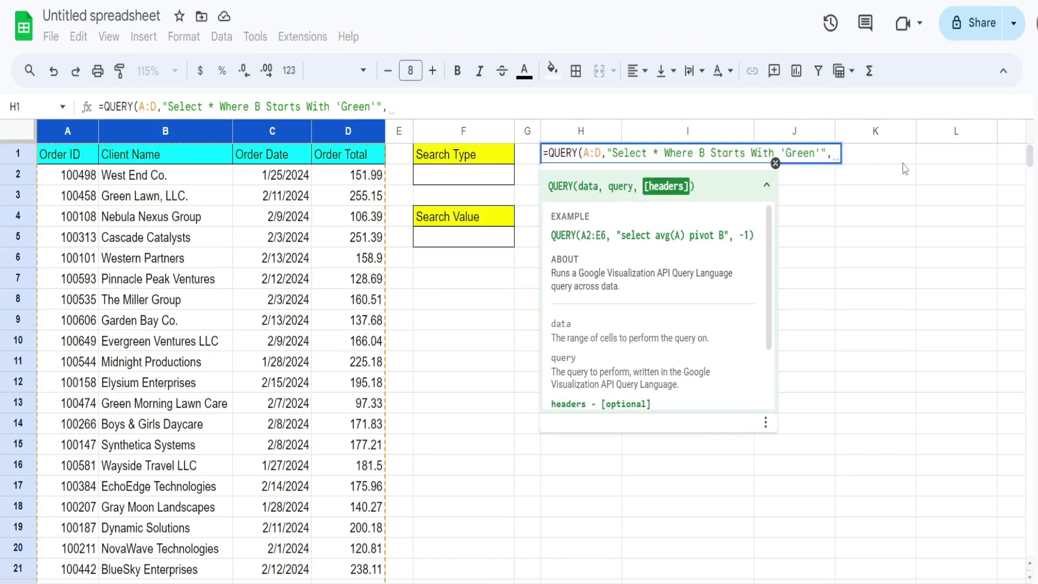
Close the H1 formula with 1) and commit it, returning the two Green orders.
text(1)
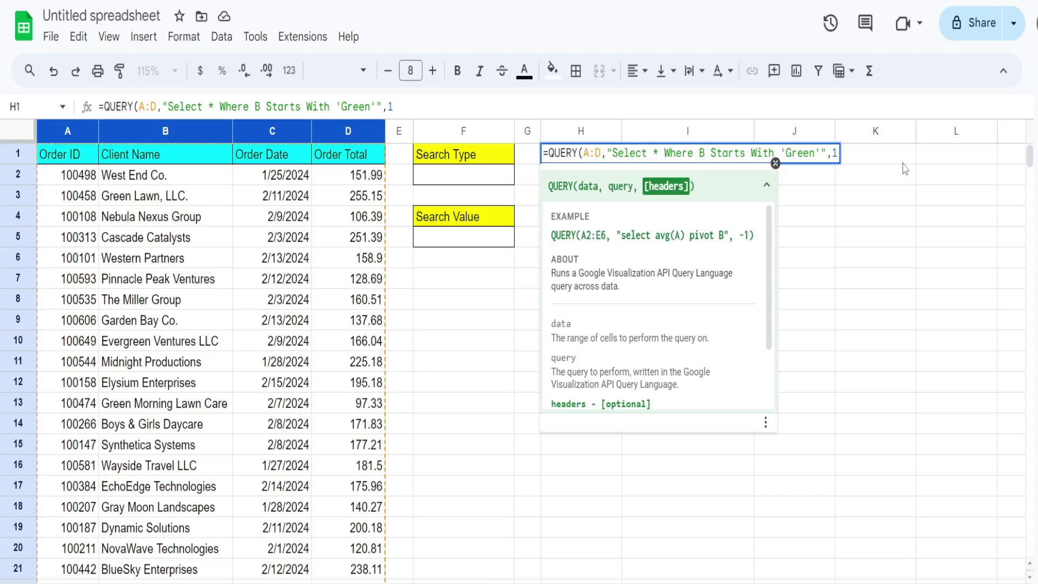
text())
key(Return)
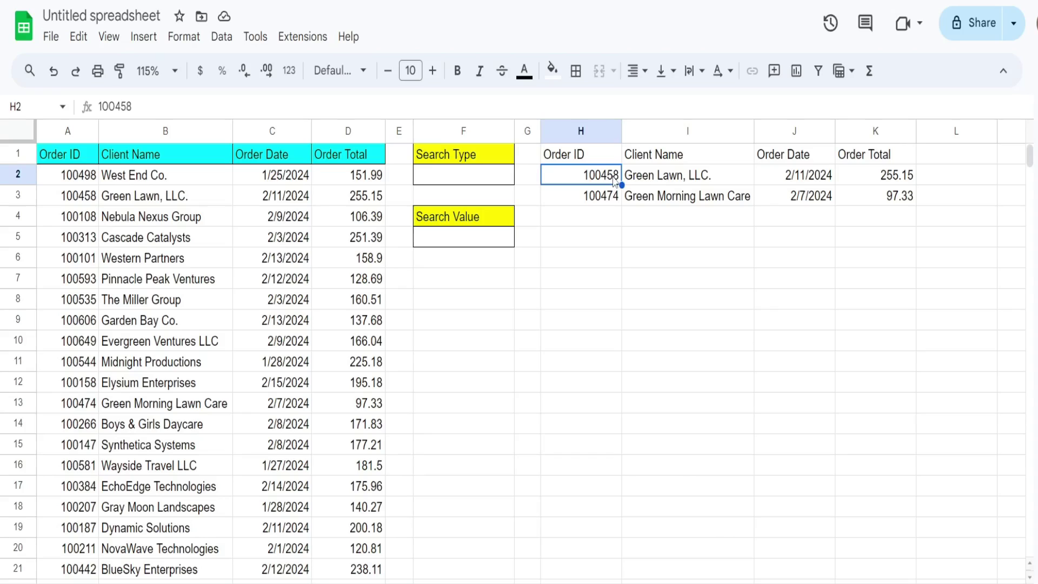
click(461, 183)
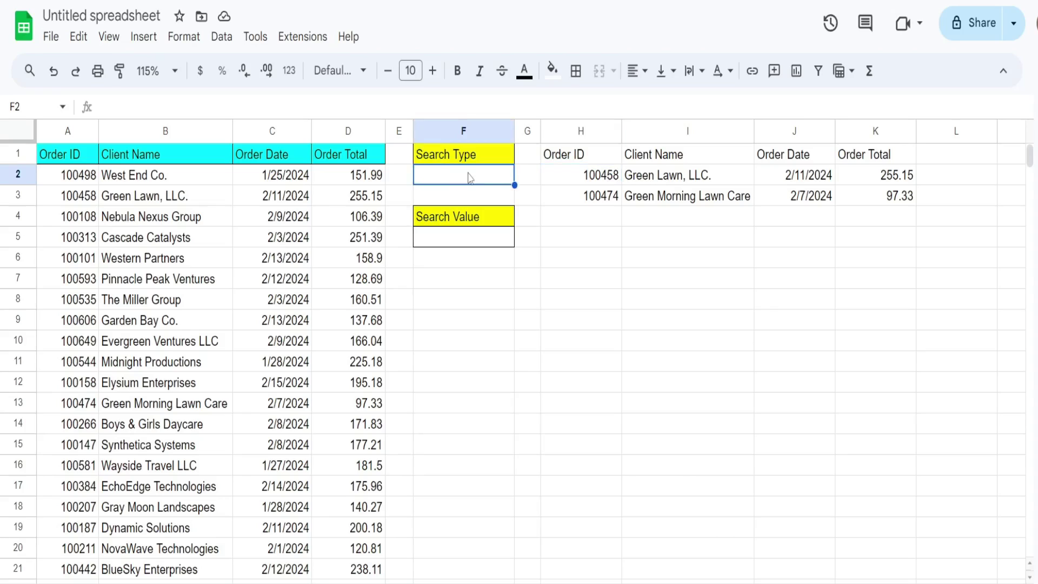
Add a dropdown validation rule to F2 with the options Starts With and Ends With.
click(226, 38)
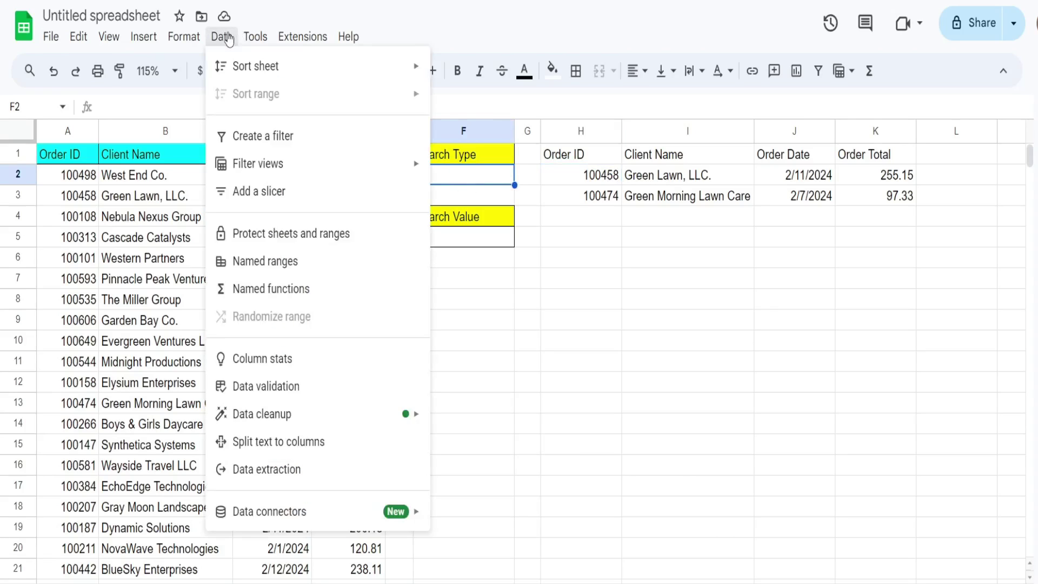
click(256, 388)
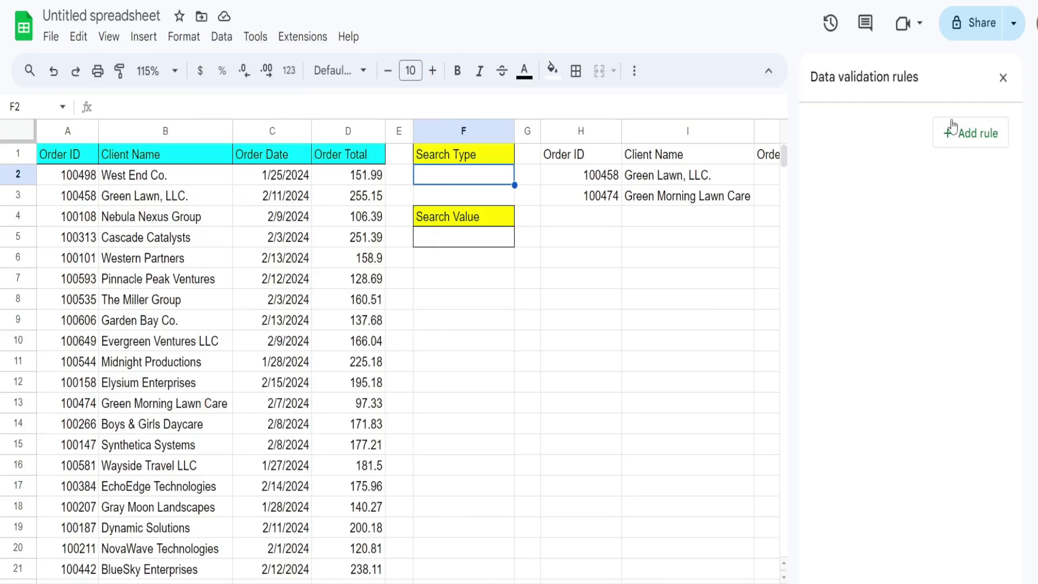
click(971, 144)
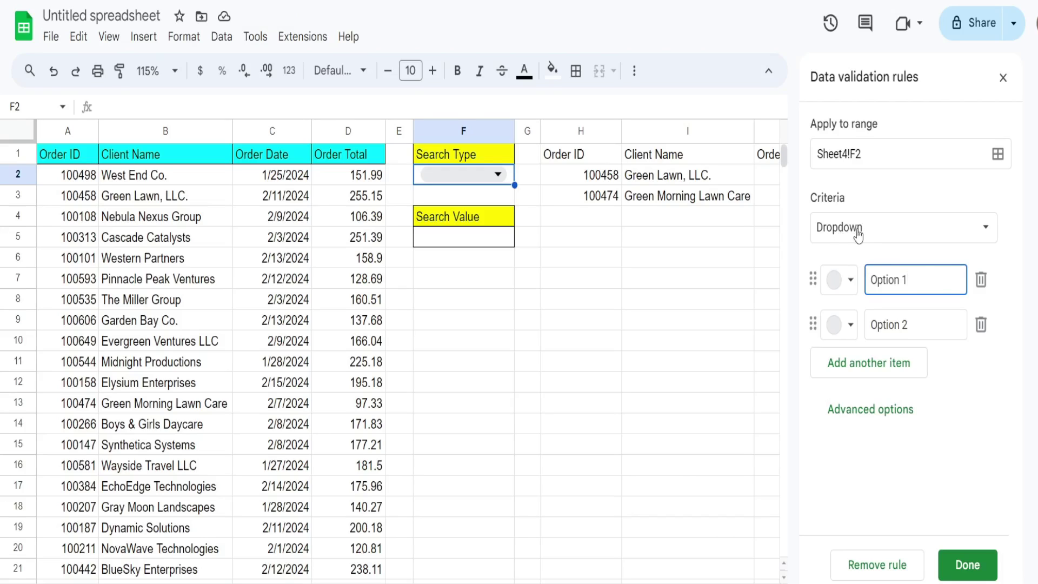
drag(923, 280, 872, 279)
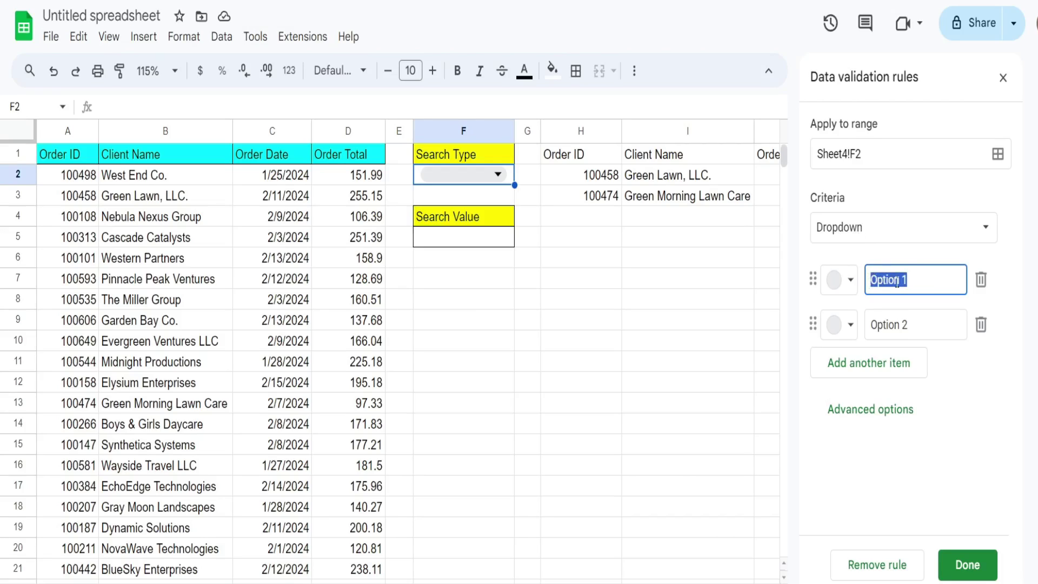
text(StartsWith)
click(897, 281)
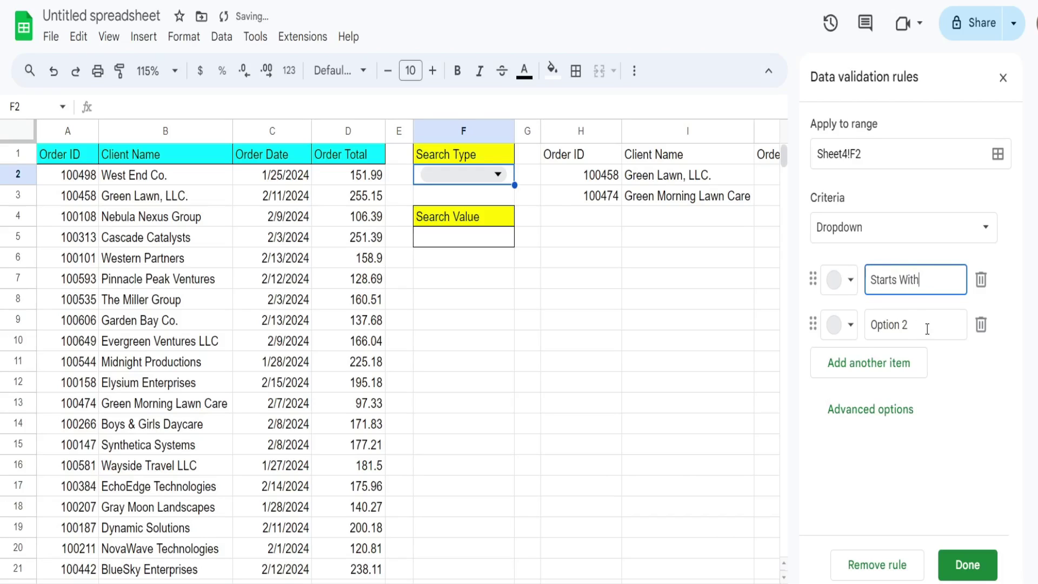
drag(927, 329, 861, 327)
text(Ends with)
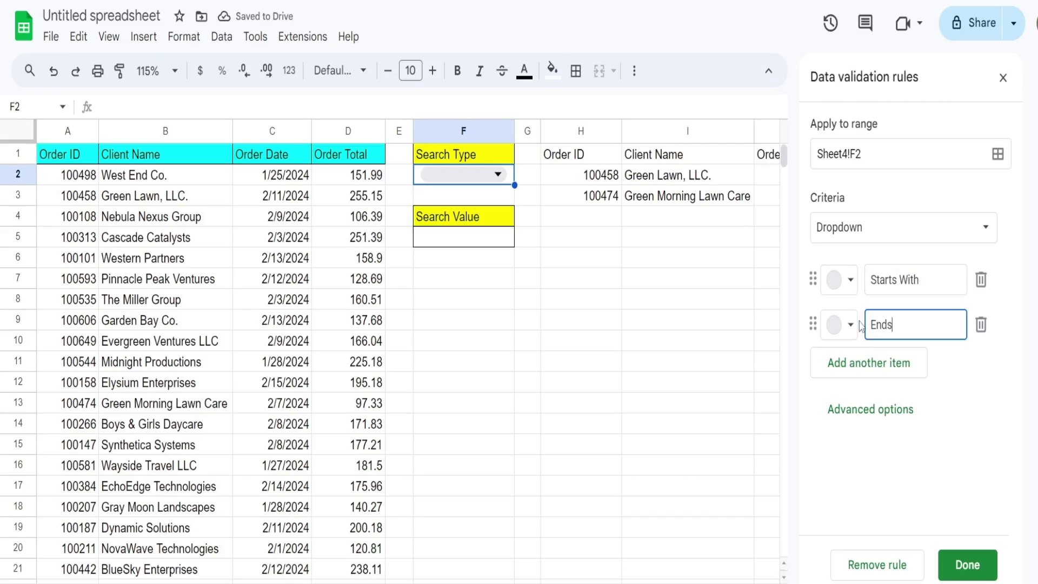
key(BackSpace)
key(BackSpace)
key(BackSpace)
key(BackSpace)
text(With)
Add Contains and Like as the third and fourth dropdown options and save the rule.
click(890, 362)
click(885, 415)
click(921, 373)
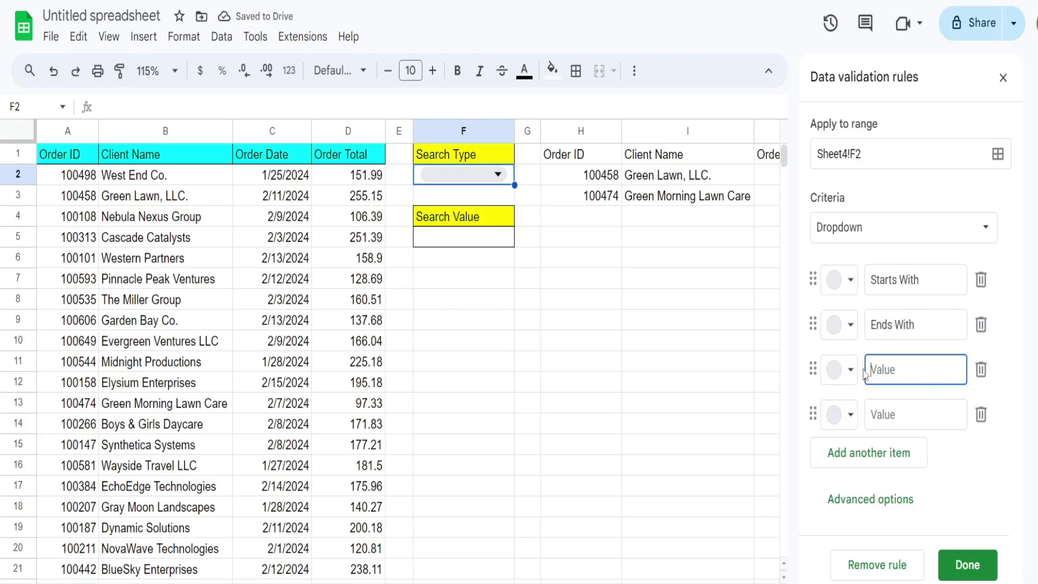
text(Contains)
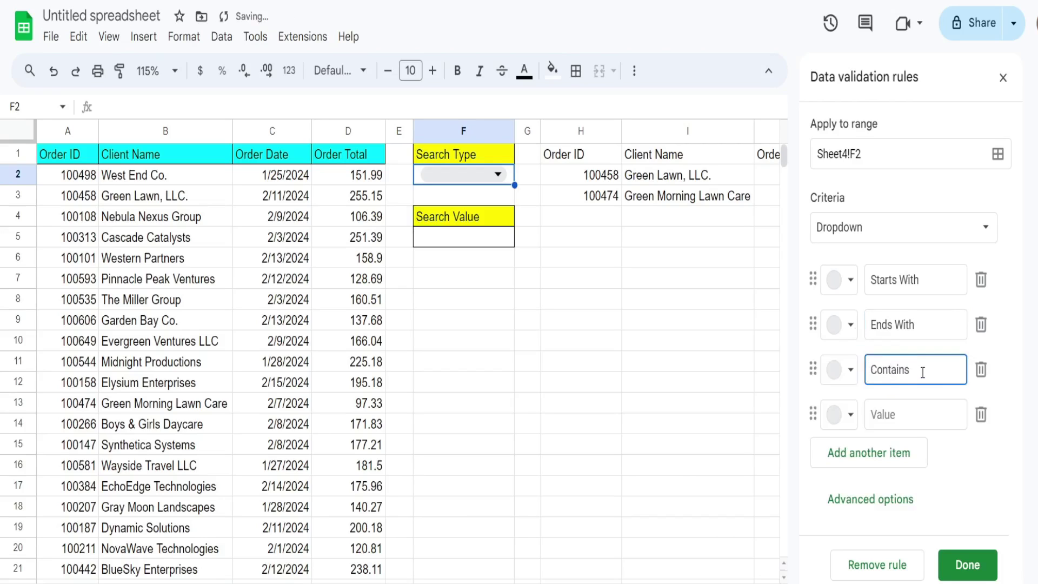
click(920, 419)
text(Like)
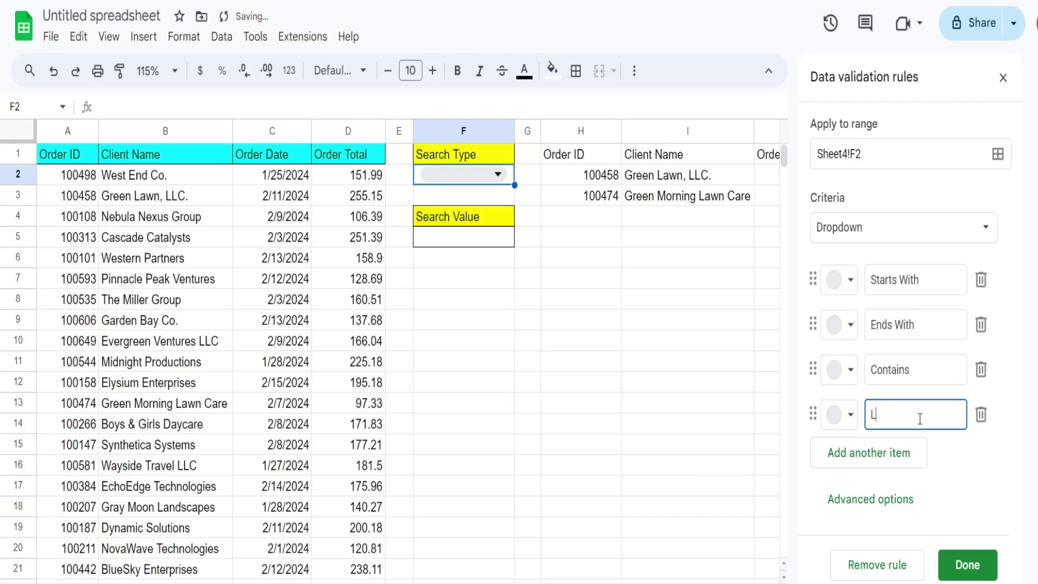
click(968, 565)
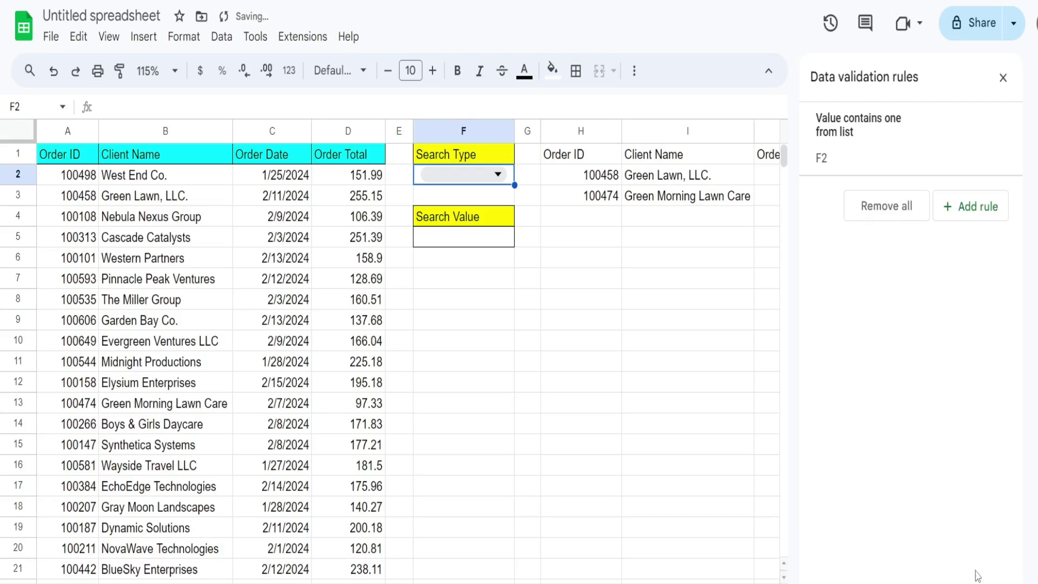
Choose Starts With in the F2 dropdown and enter Green as the Search Value in F5.
click(1004, 77)
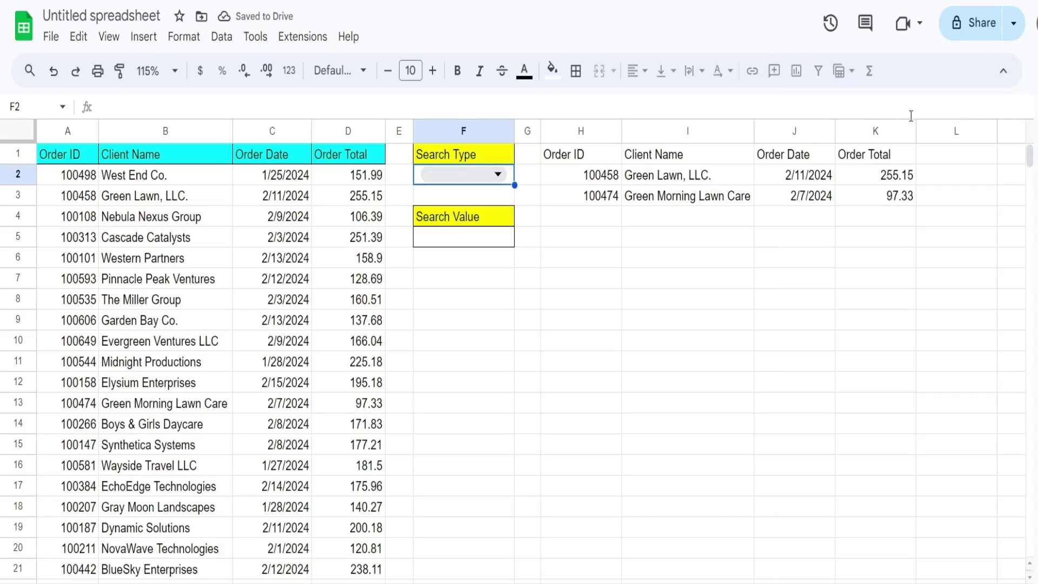
click(498, 174)
click(460, 204)
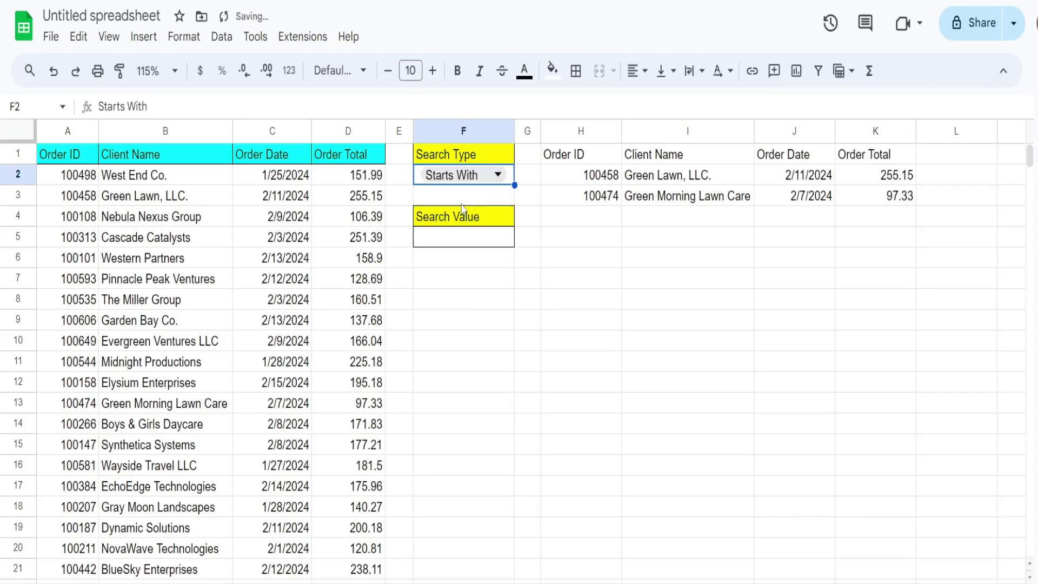
click(494, 243)
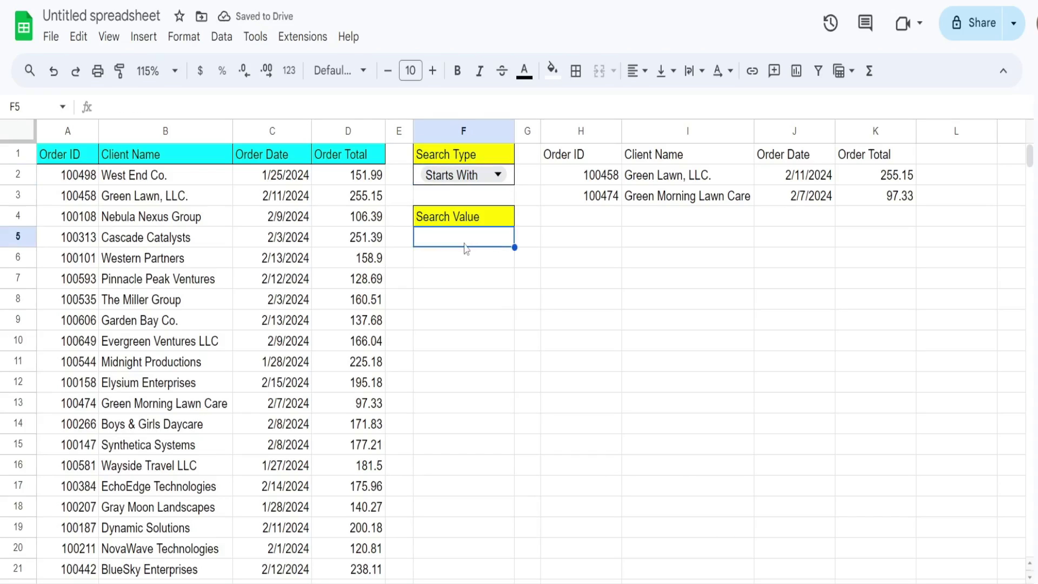
text(Green)
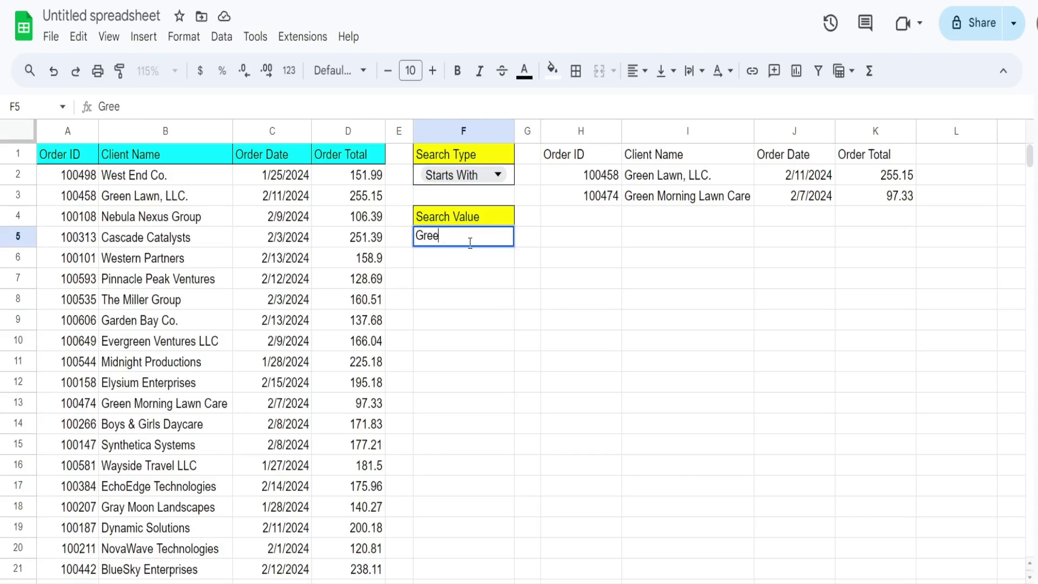
key(Return)
click(473, 243)
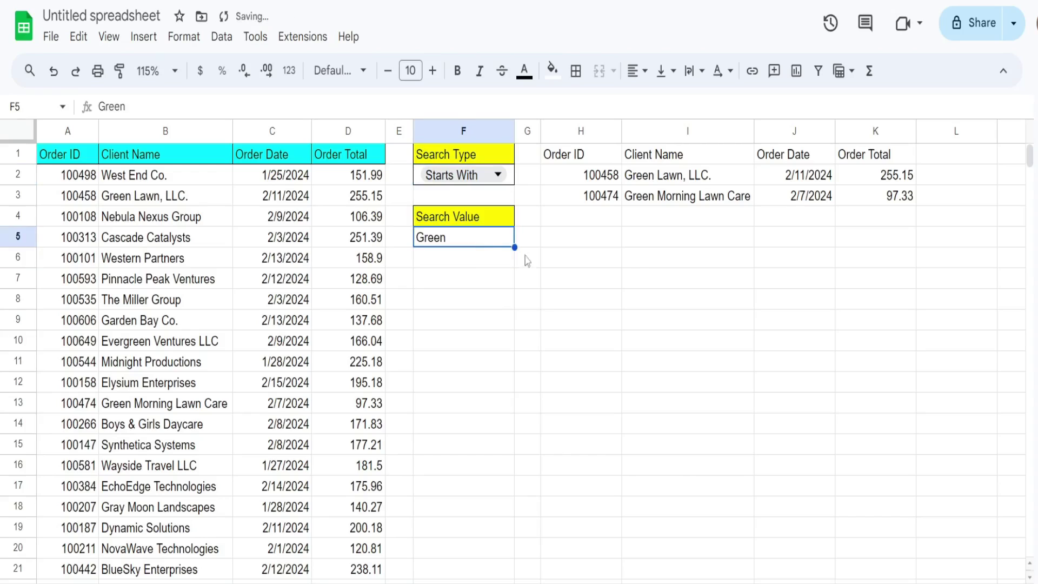
Replace the hard-coded Starts With 'Green' condition in H1 with a reference to F2.
click(576, 161)
double_click(577, 162)
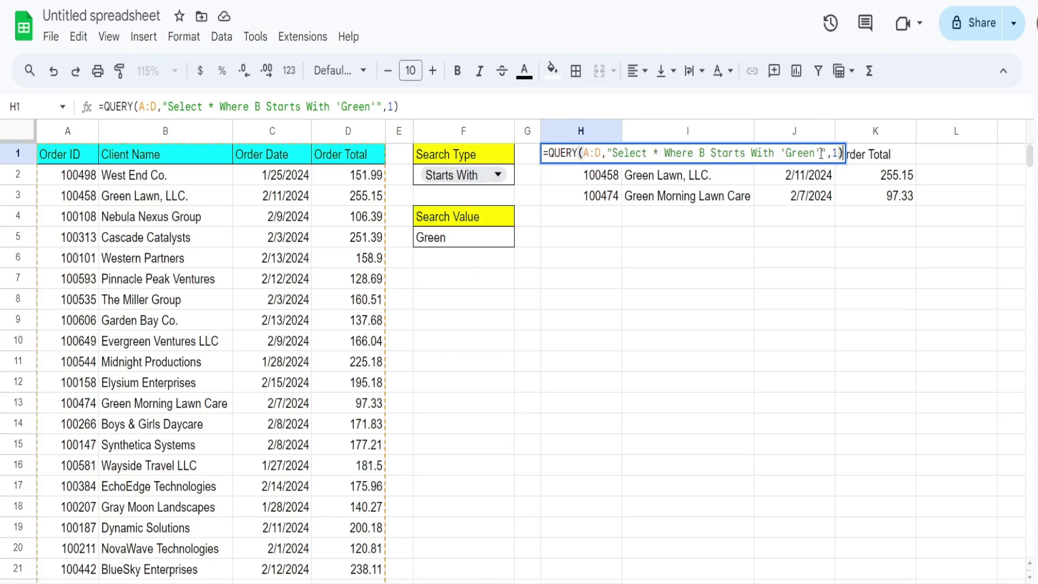
drag(820, 153, 712, 153)
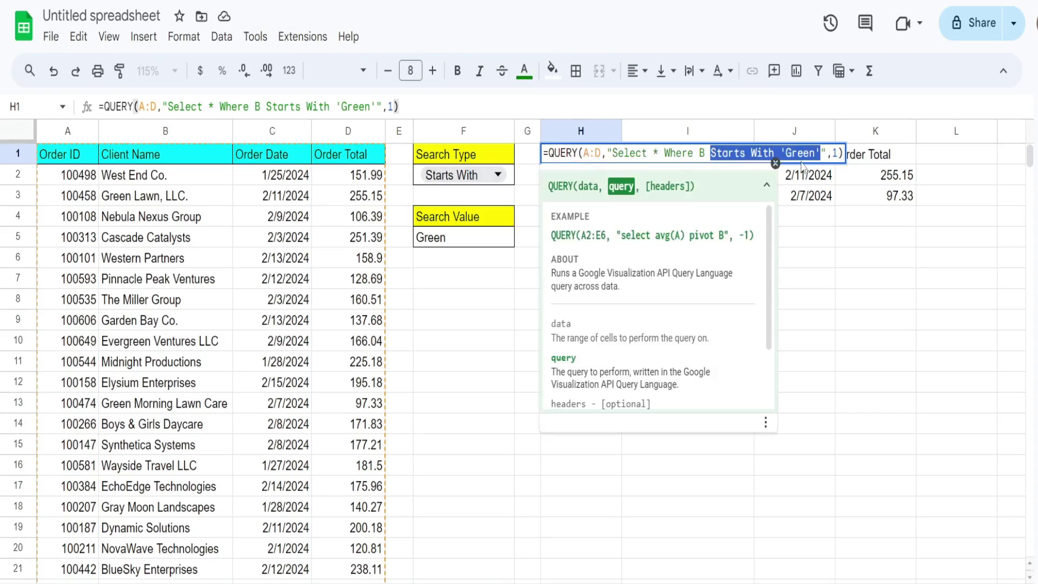
key(BackSpace)
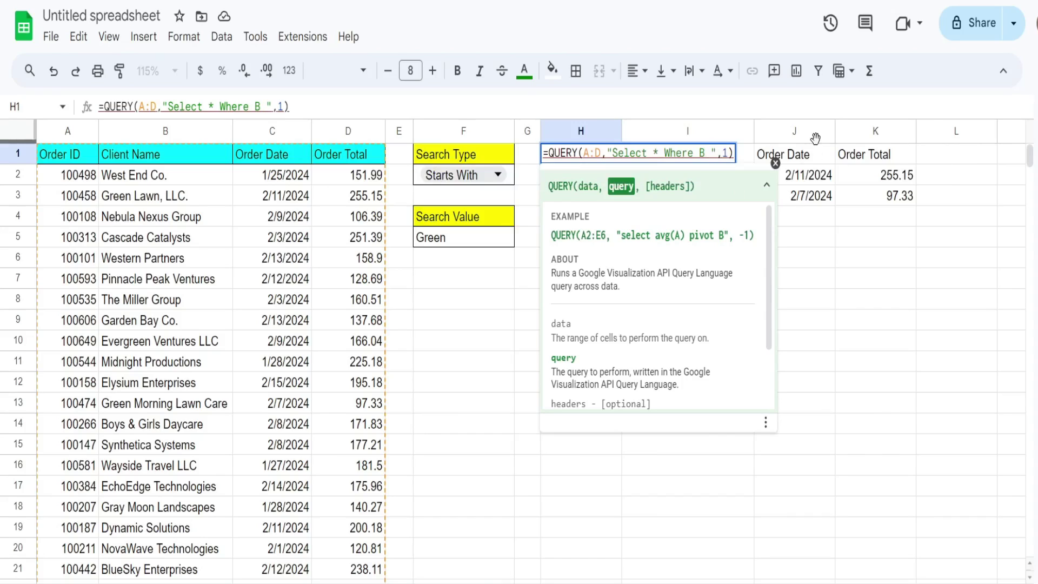
text(&)
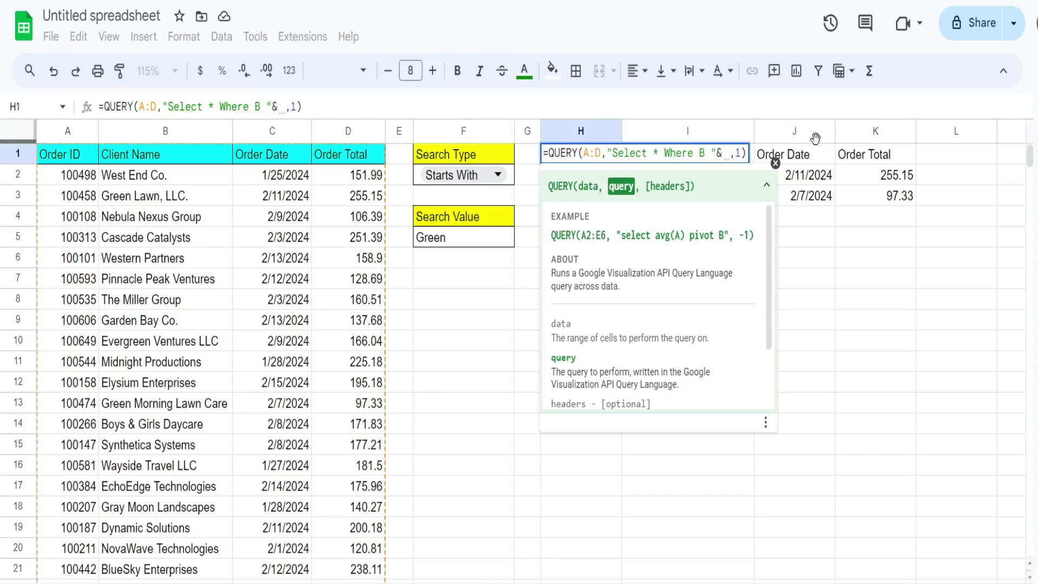
click(511, 183)
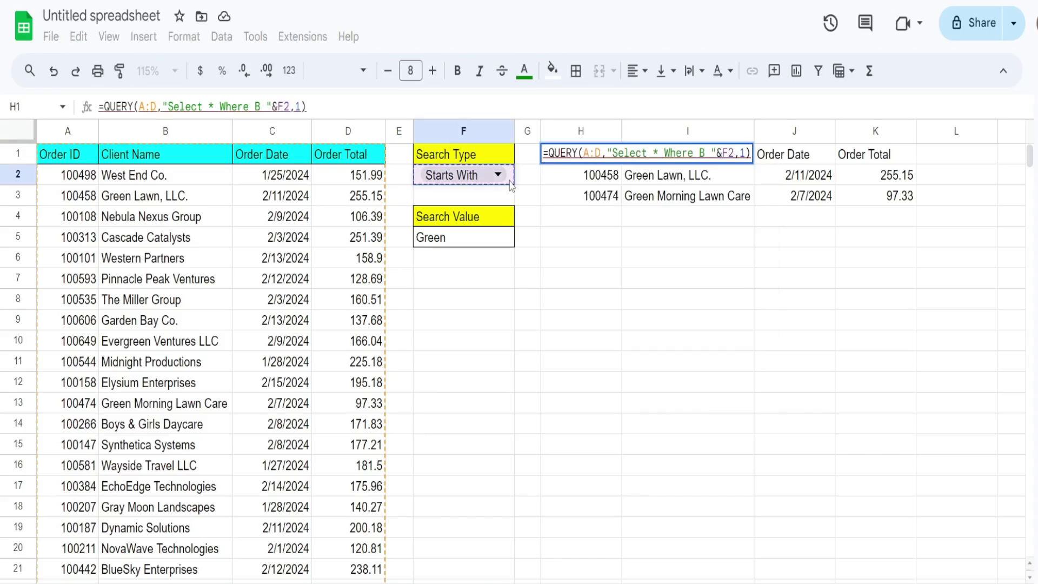
text(&)
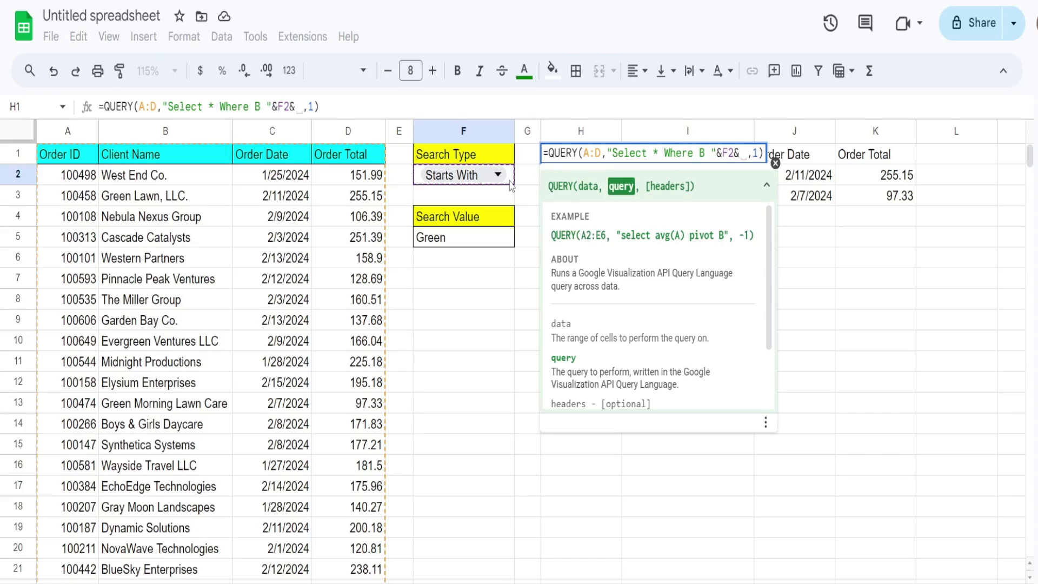
key(BackSpace)
Append the quoted F5 reference (' "&F5&"') to the condition and commit the formula.
text(")
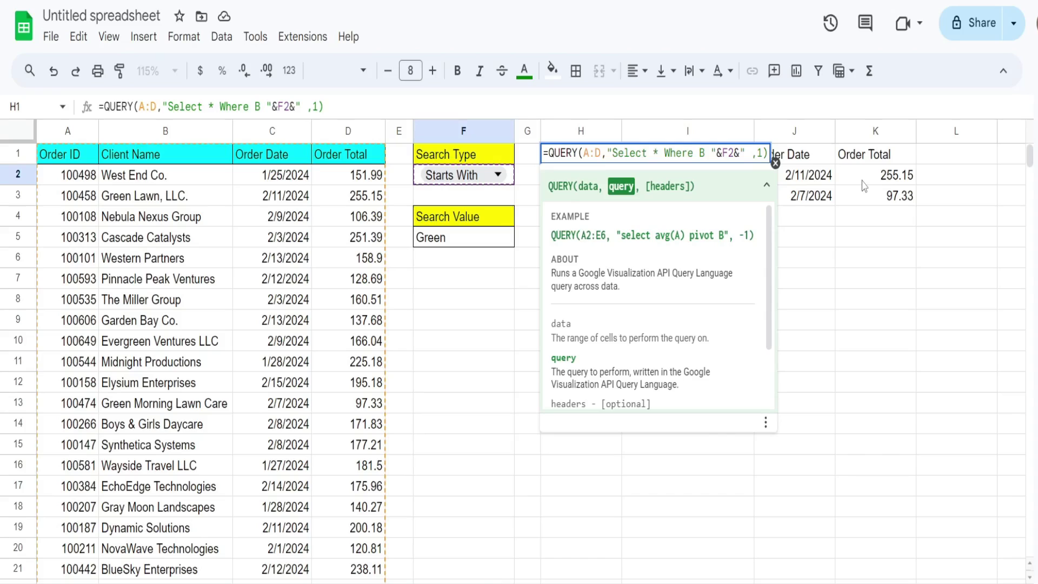
text(')
text(")
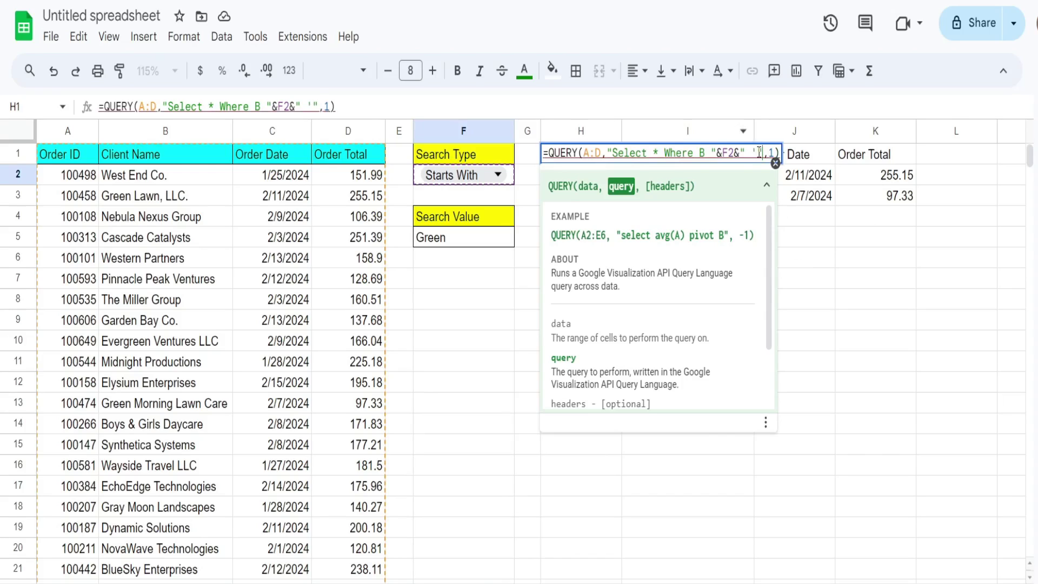
mouse_move(762, 155)
text(&)
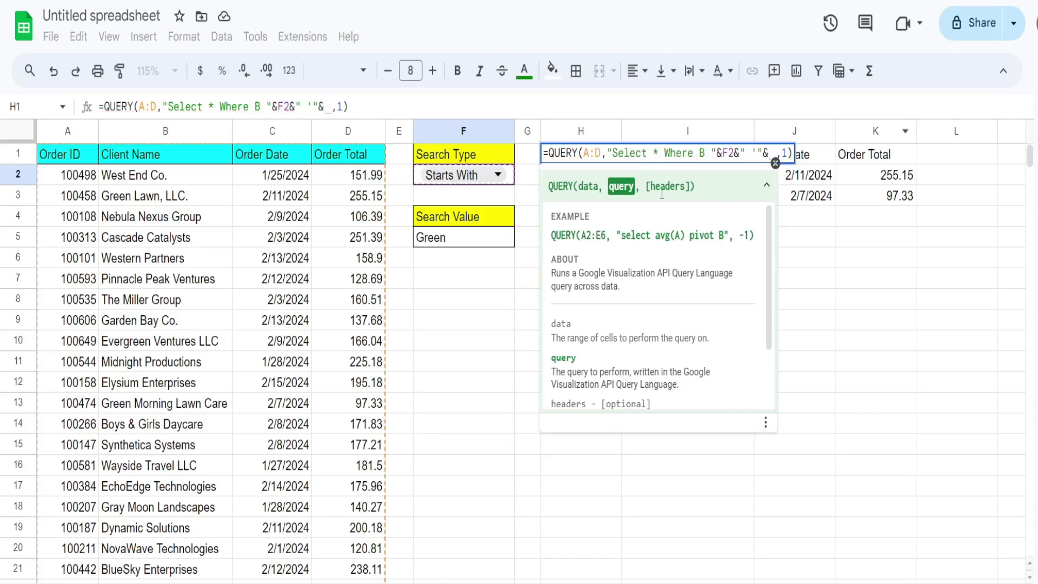
click(471, 245)
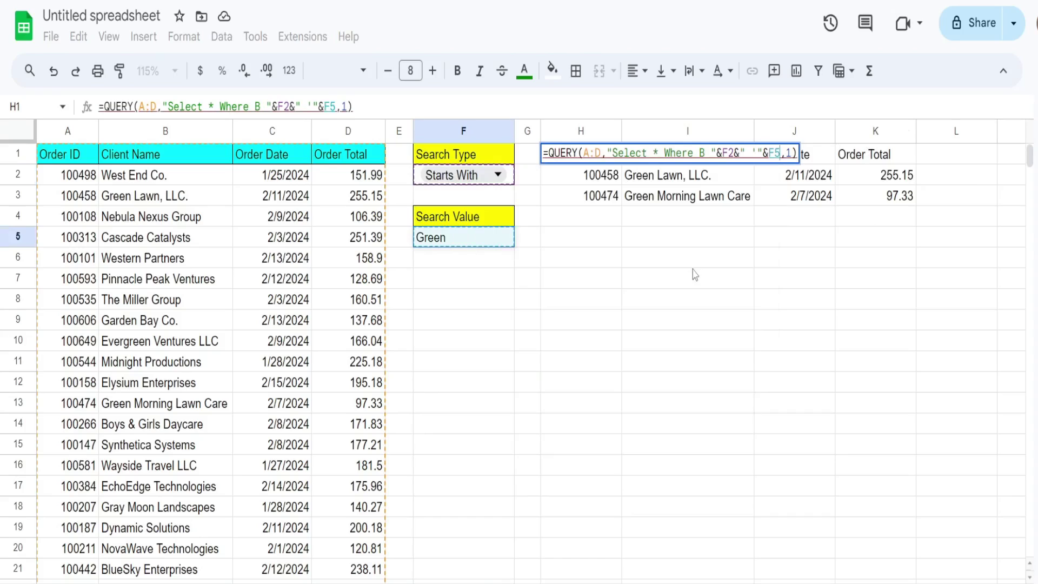
text(&)
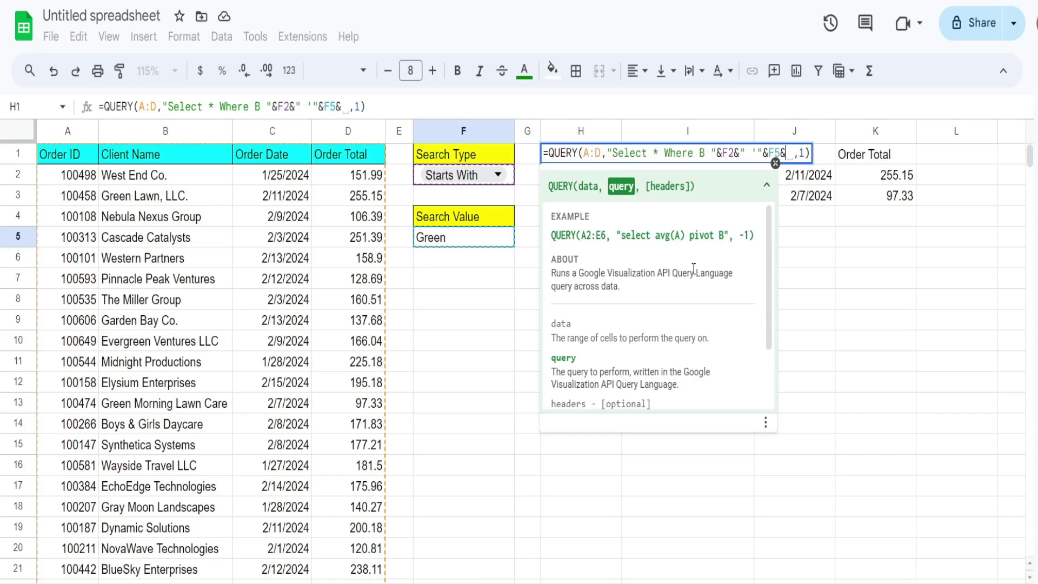
text(")
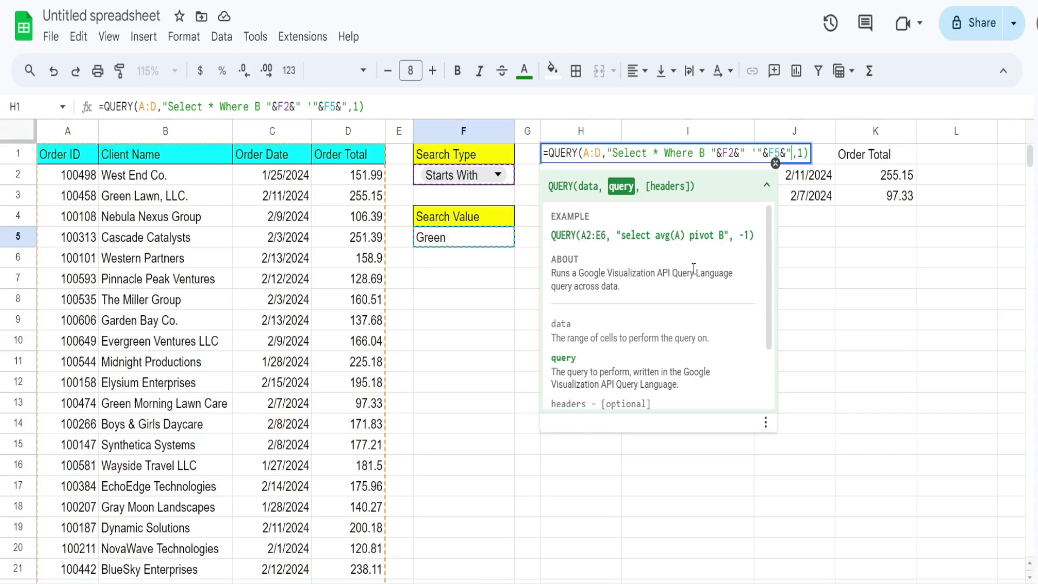
text('")
key(Return)
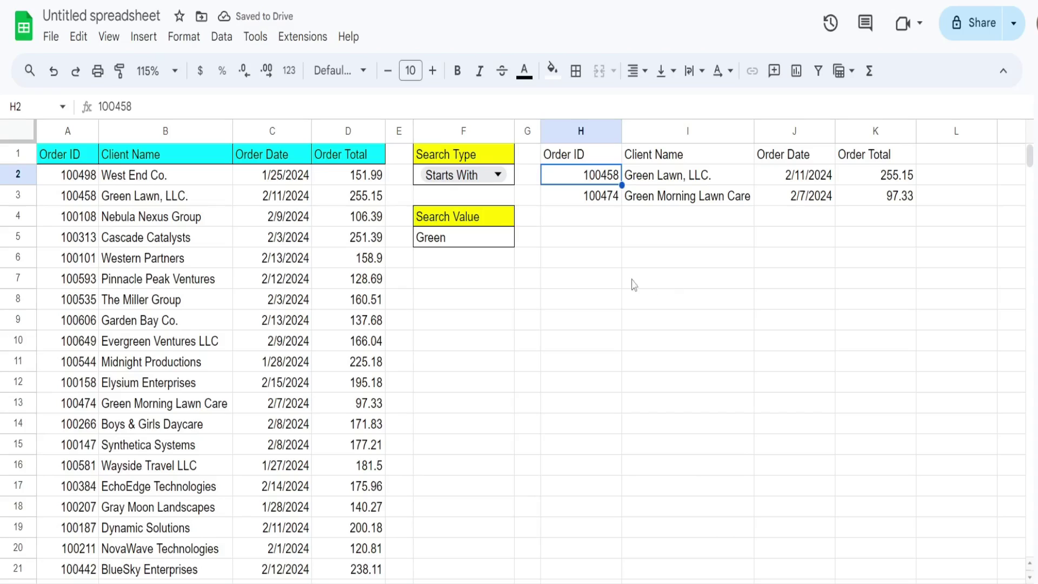
Change F5 to West, set Search Type to Contains, and review the three West results.
double_click(462, 235)
drag(462, 235, 392, 234)
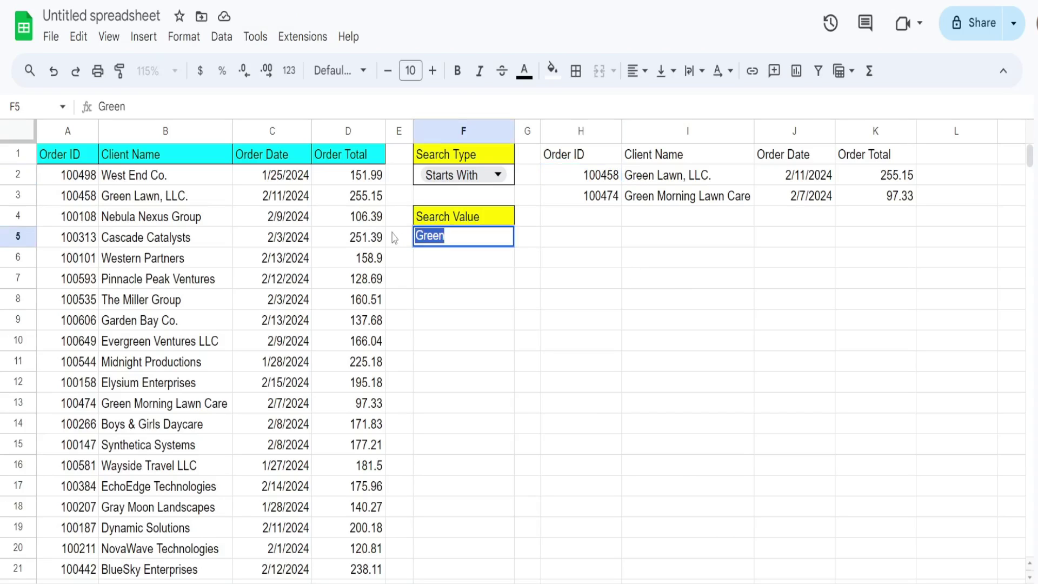
text(West)
key(Return)
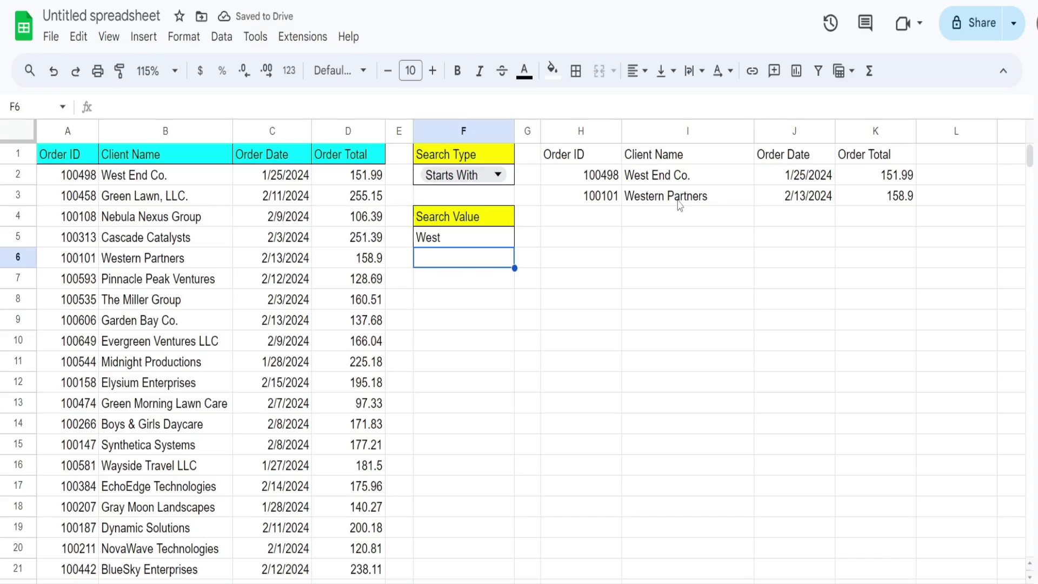
click(497, 175)
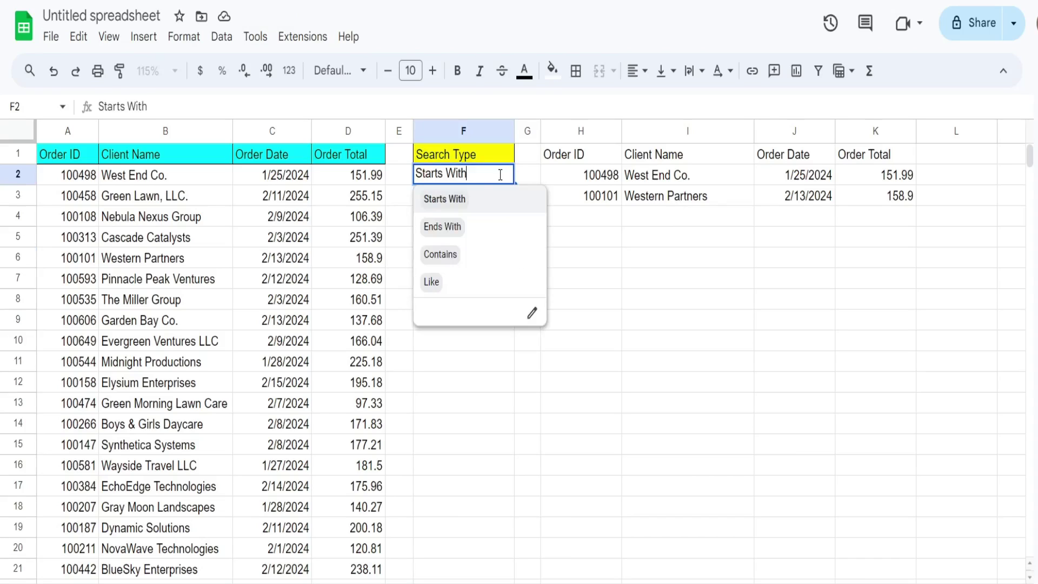
click(443, 263)
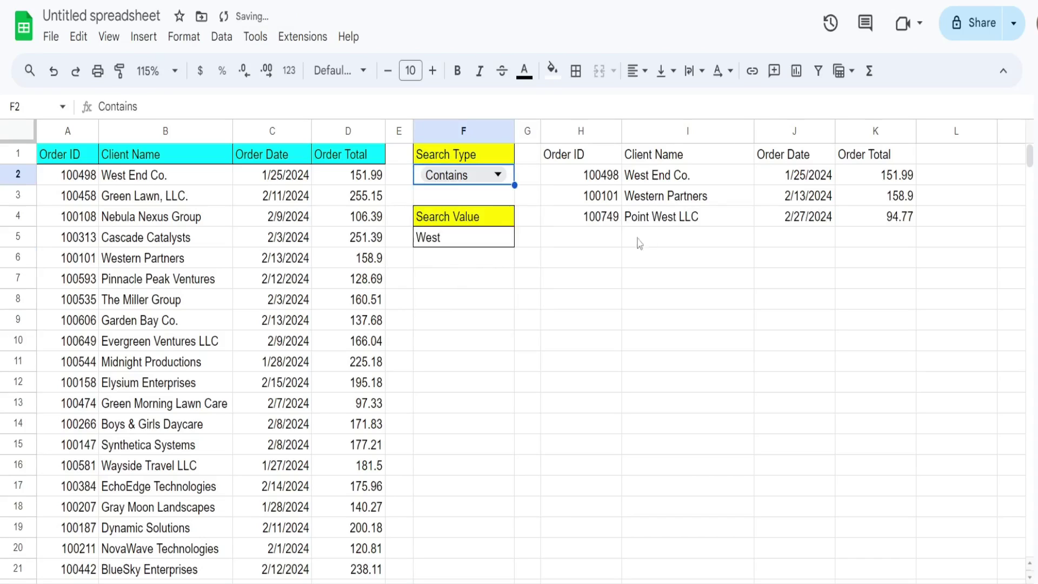
click(678, 219)
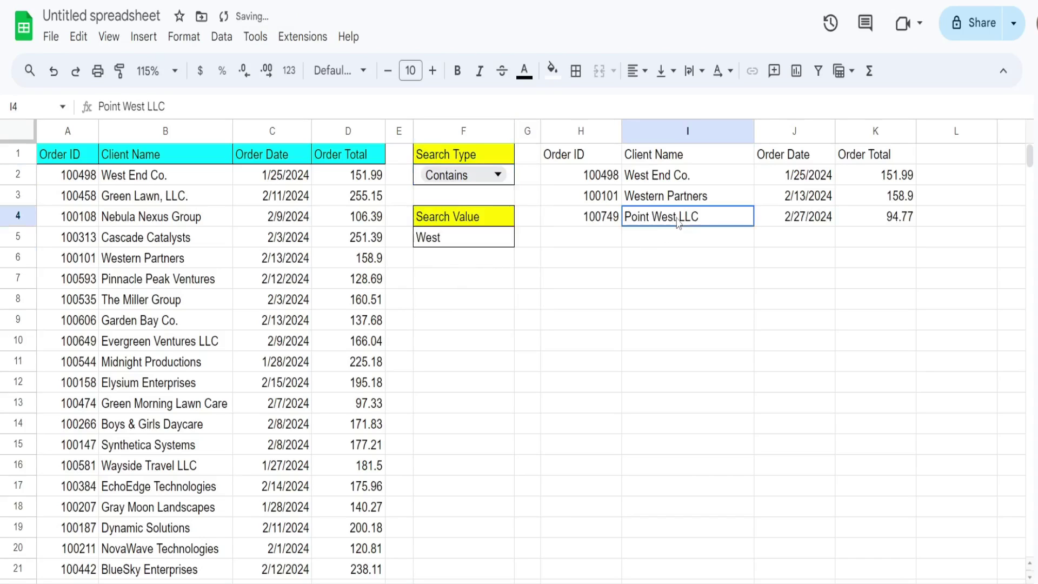
click(646, 202)
click(637, 178)
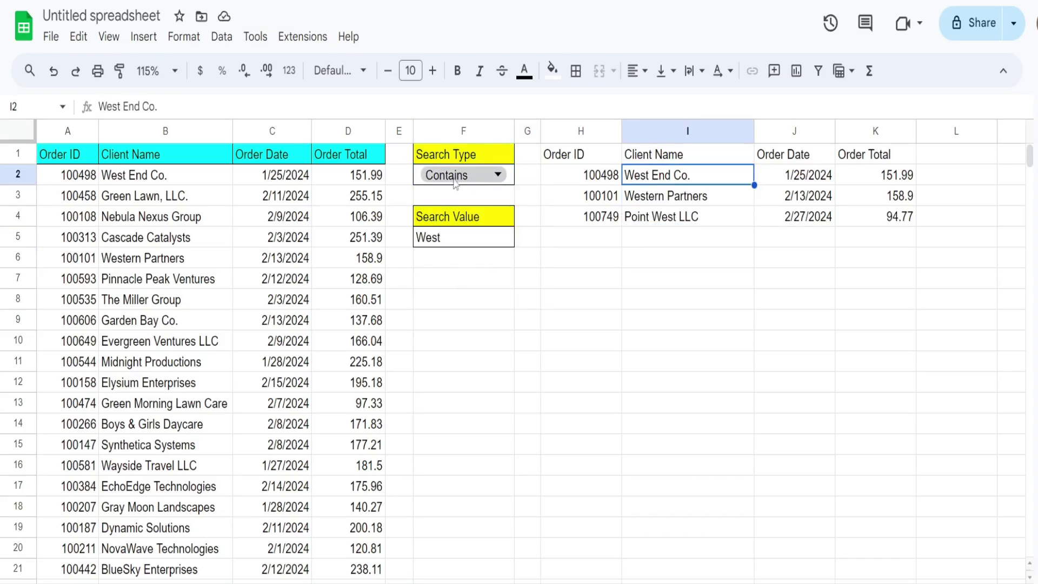
Switch the Search Type to Ends With and replace the search value with LLC.
click(498, 175)
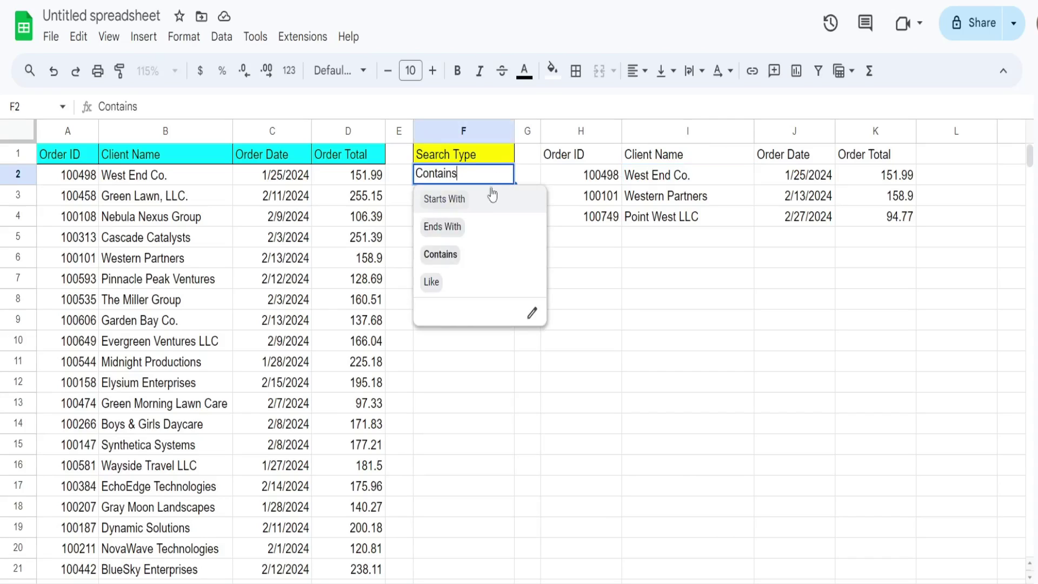
click(450, 230)
click(478, 236)
double_click(465, 239)
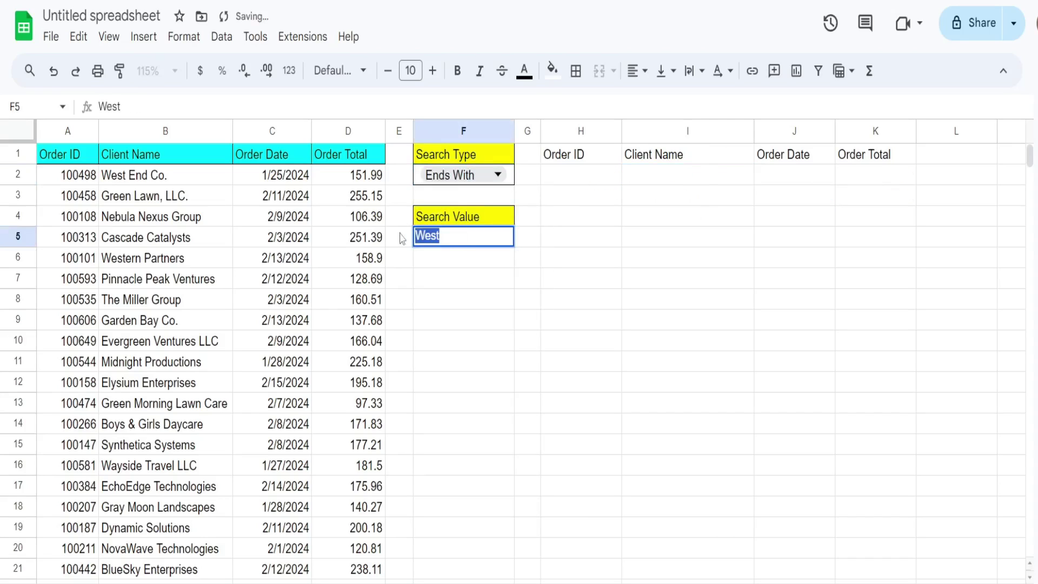
text(LLC)
key(Return)
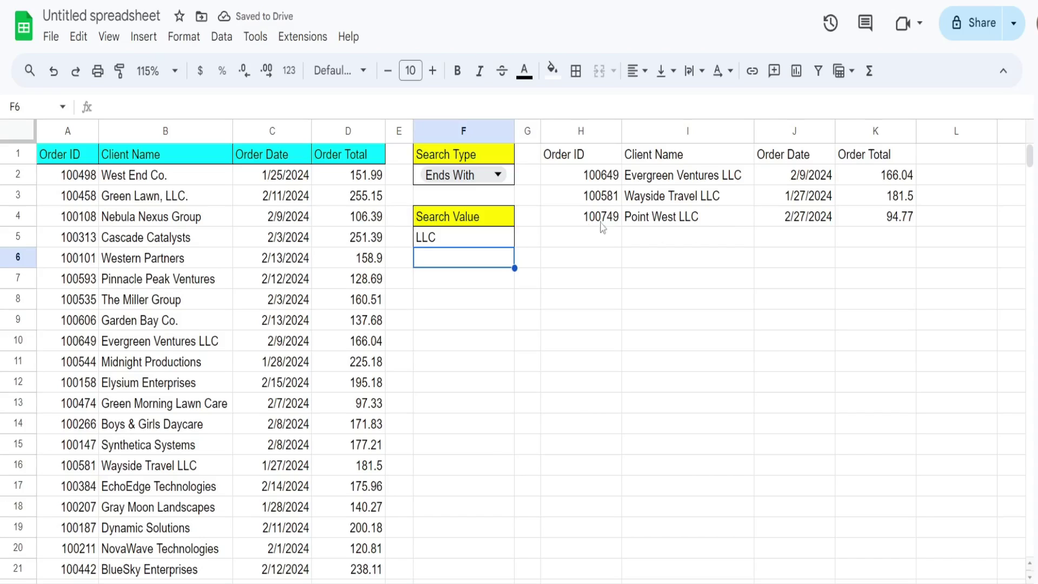
Set Search Type to Like and point out Garden Bay Co. and Boys & Girls Daycare.
double_click(504, 176)
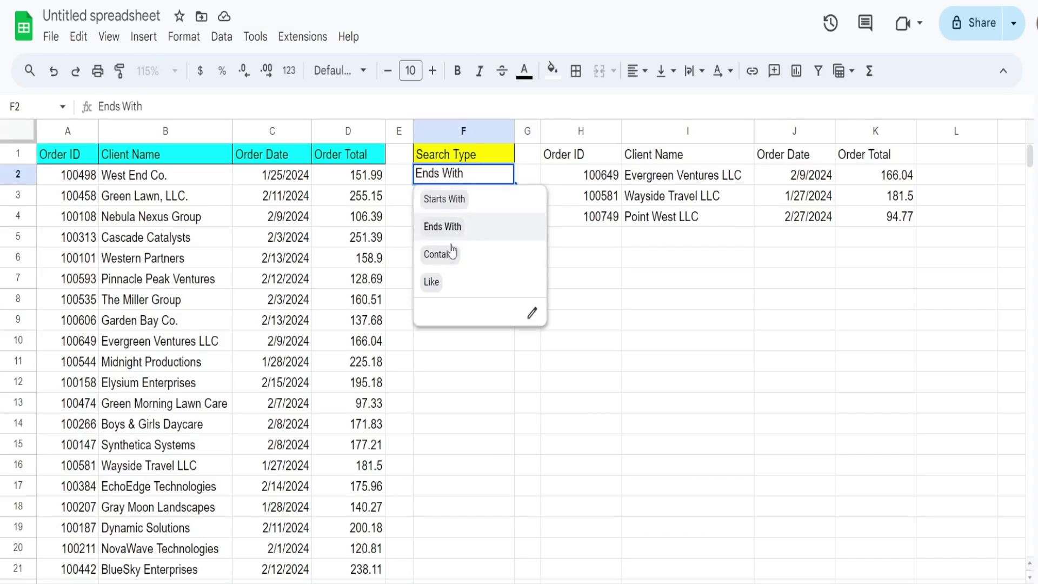
click(438, 283)
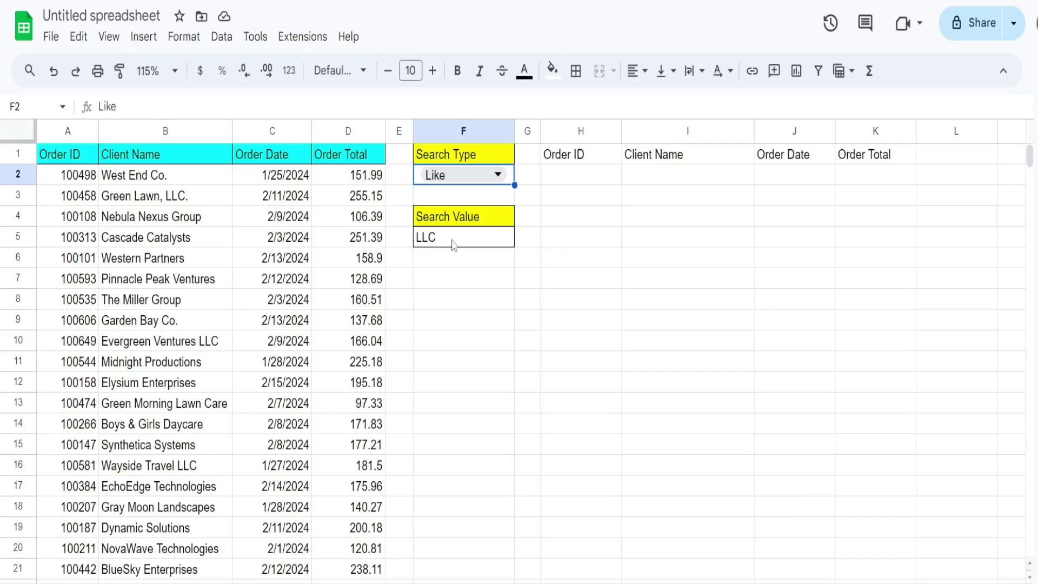
click(158, 327)
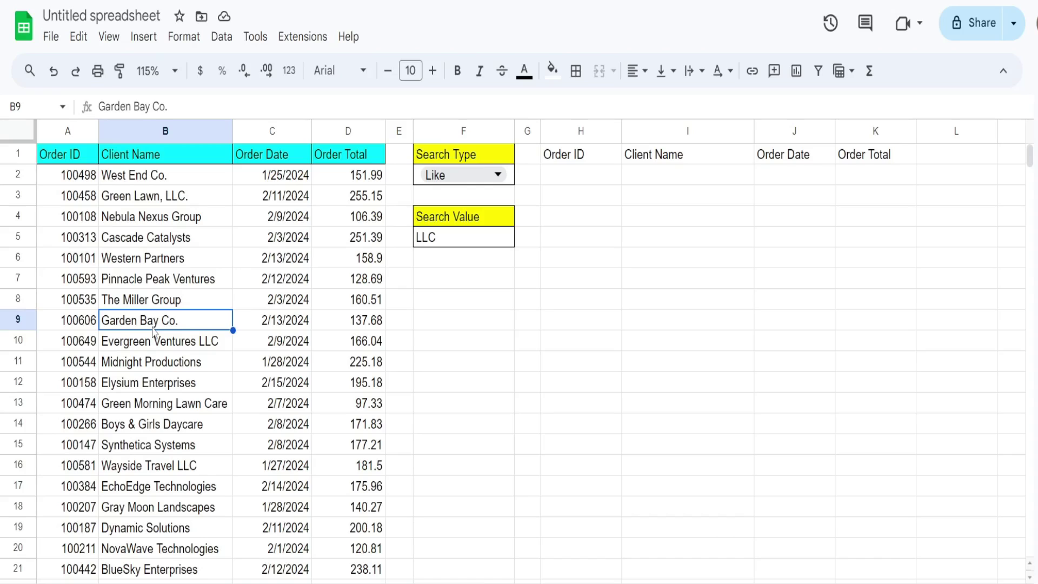
click(120, 430)
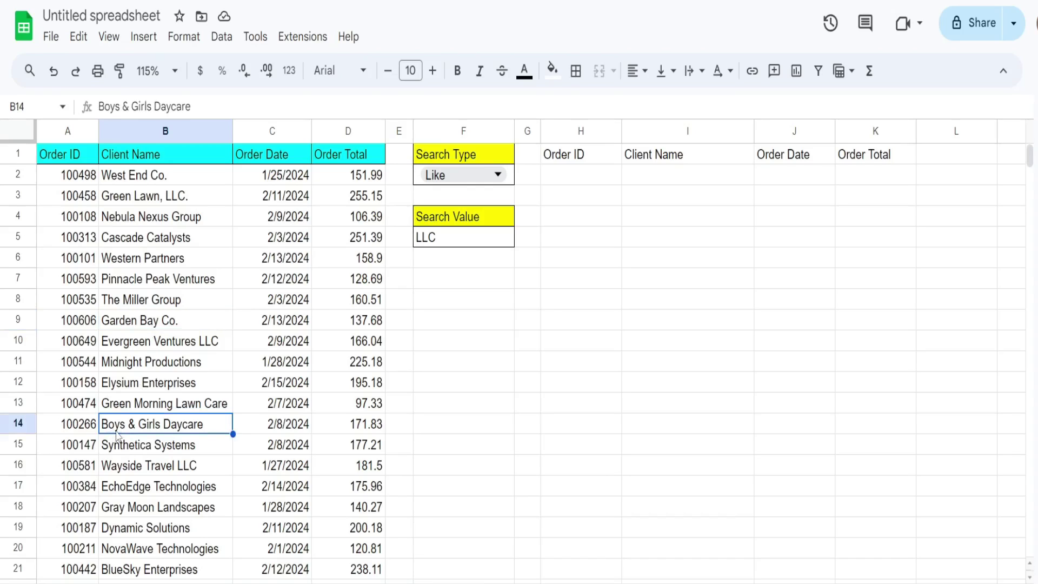
Replace LLC in F5 with the pattern %B_y% and check the Garden Bay Co. result.
double_click(449, 242)
key(ctrl+a)
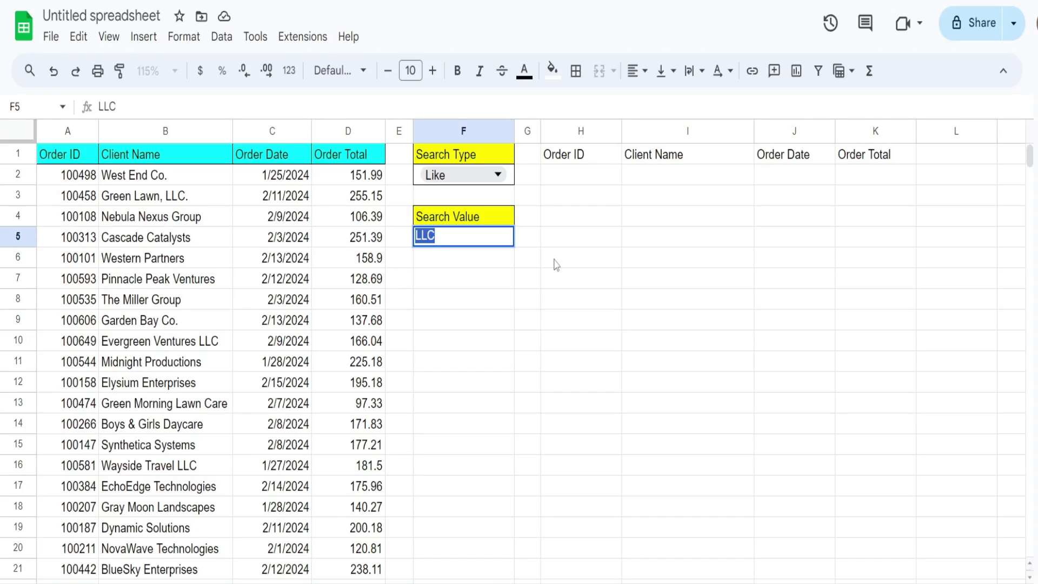
text(%B_y%)
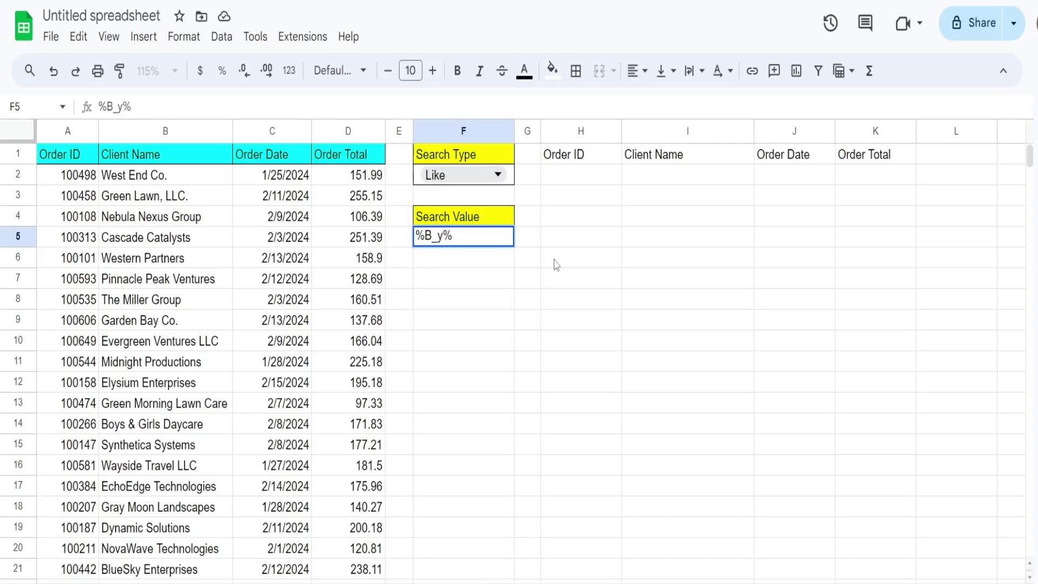
key(Return)
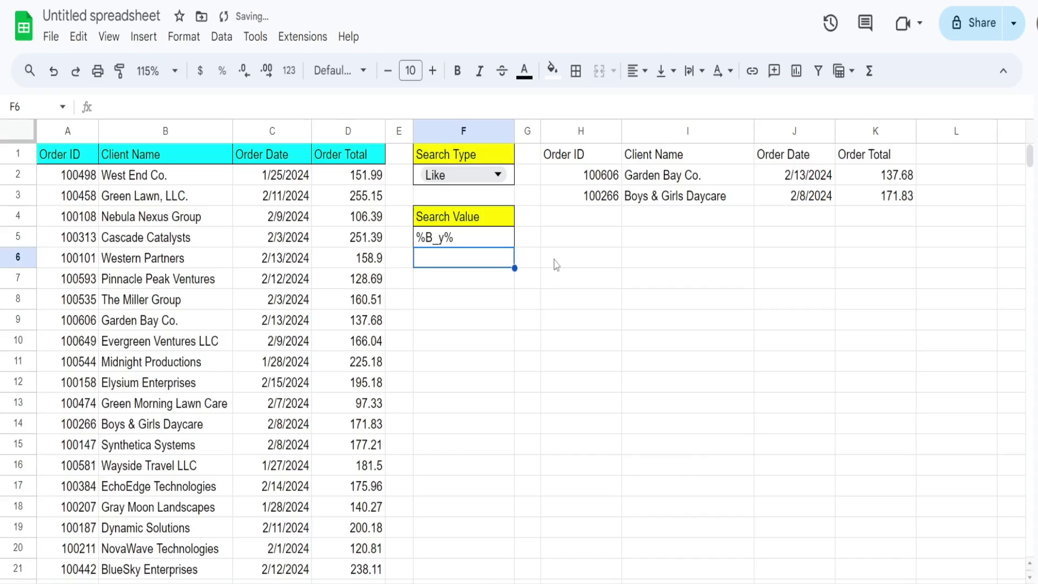
click(654, 182)
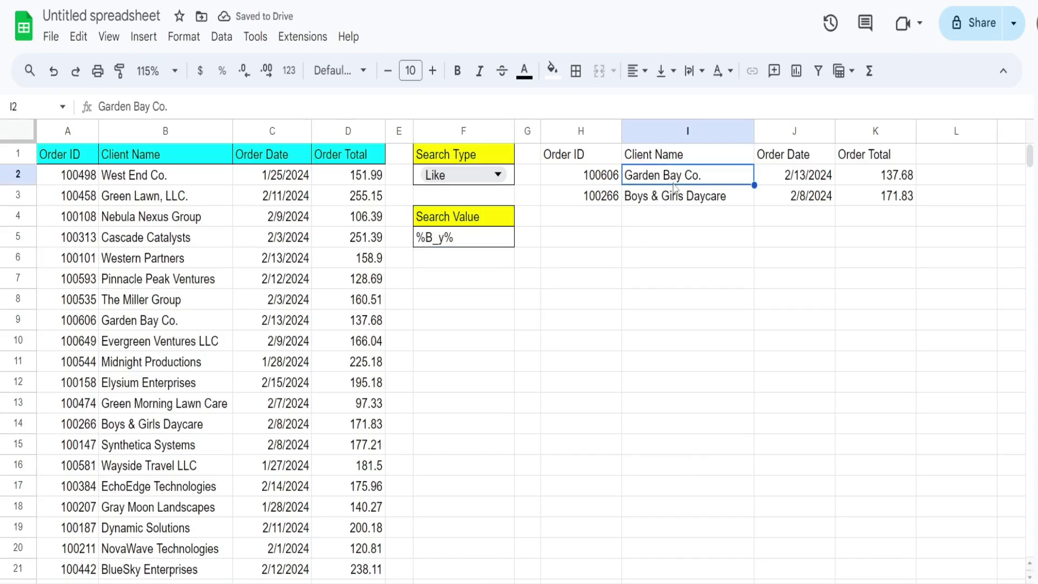